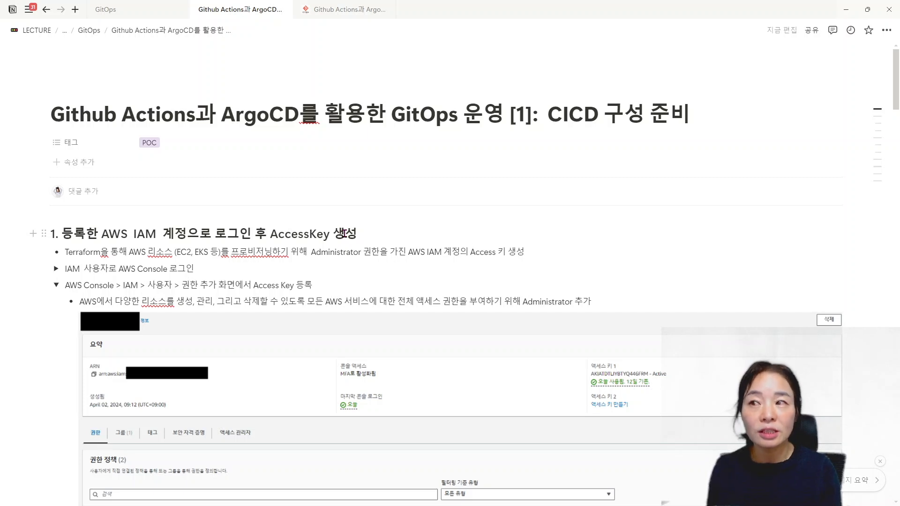
# Switch to the browser, log in to the AWS Management Console and open the IAM service.
pyautogui.hotkey('alt', 'Tab')
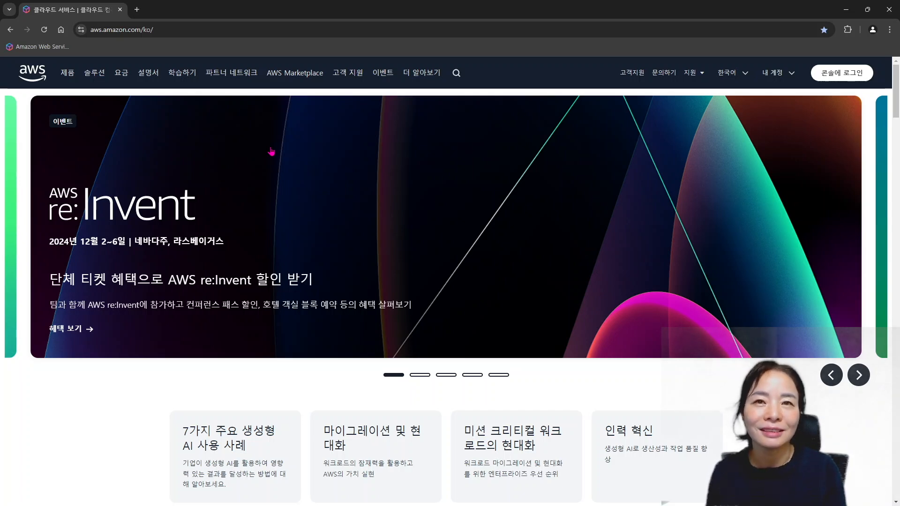
pyautogui.click(821, 76)
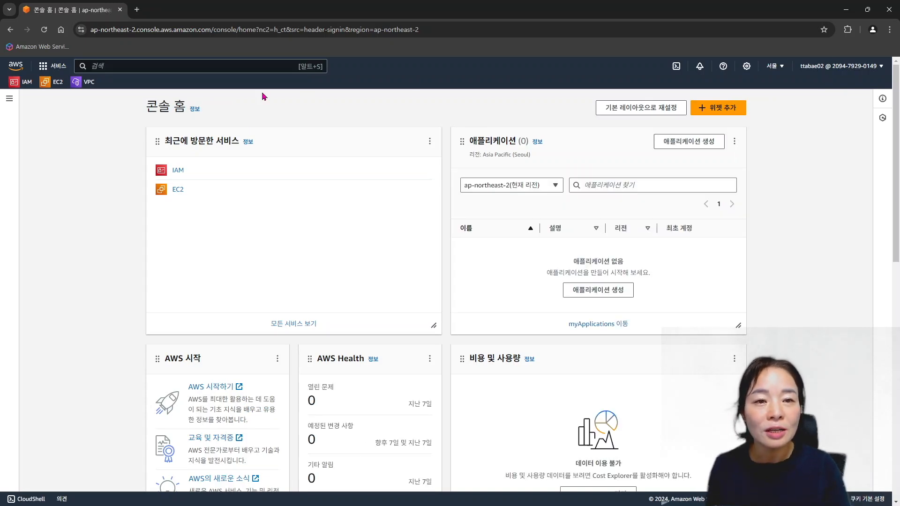
pyautogui.click(179, 171)
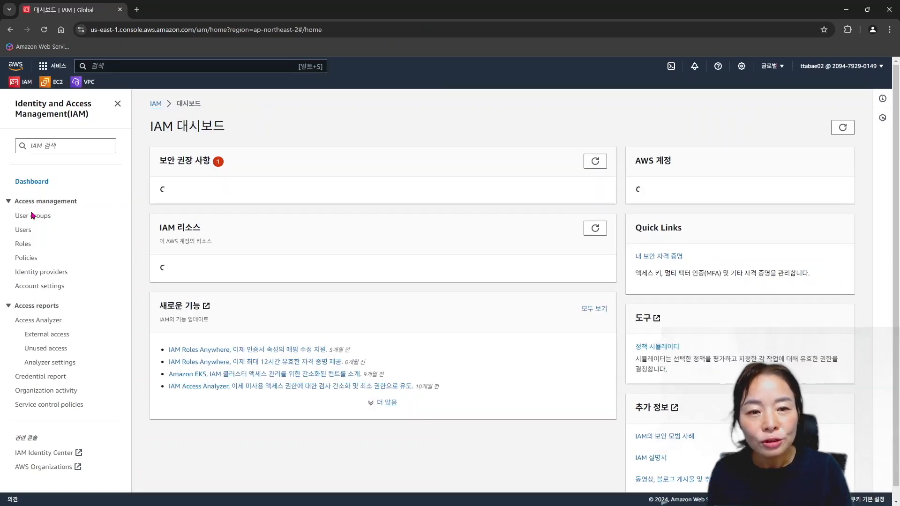
# Review the permission policies assigned to the Administrator user group.
pyautogui.click(42, 215)
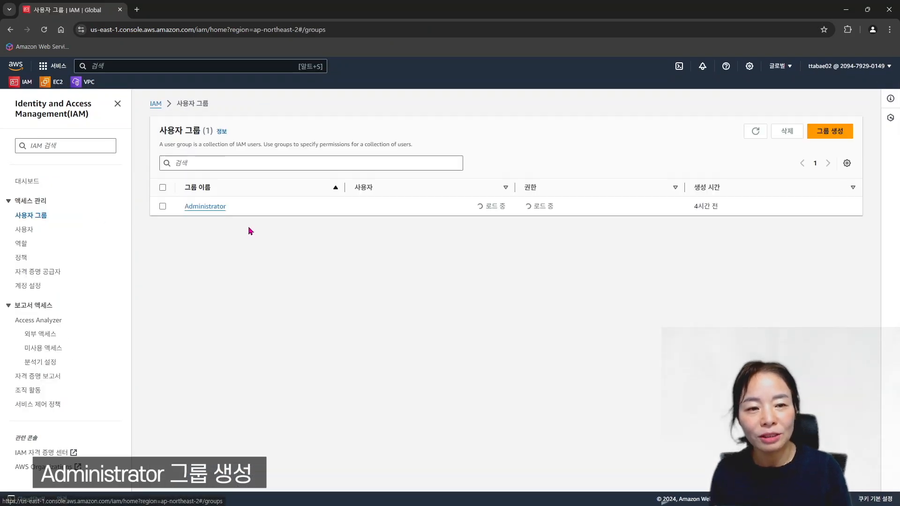
pyautogui.click(218, 207)
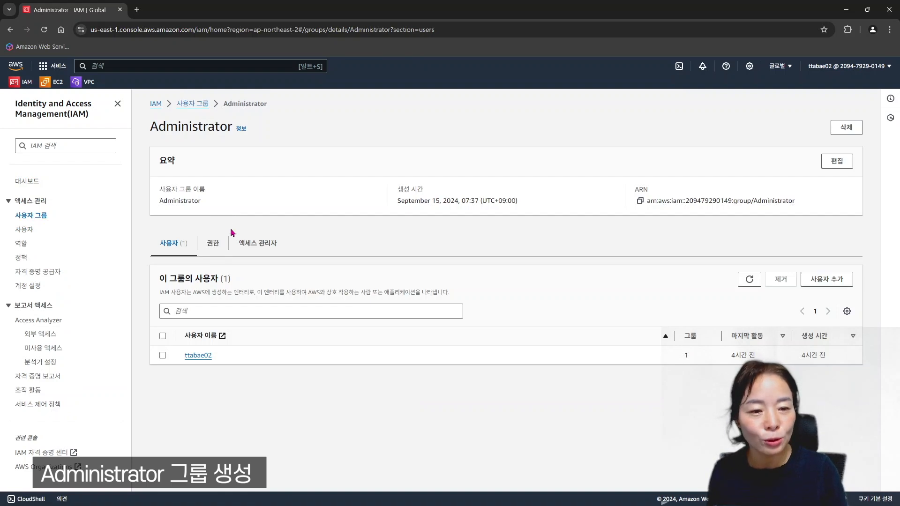
pyautogui.click(214, 243)
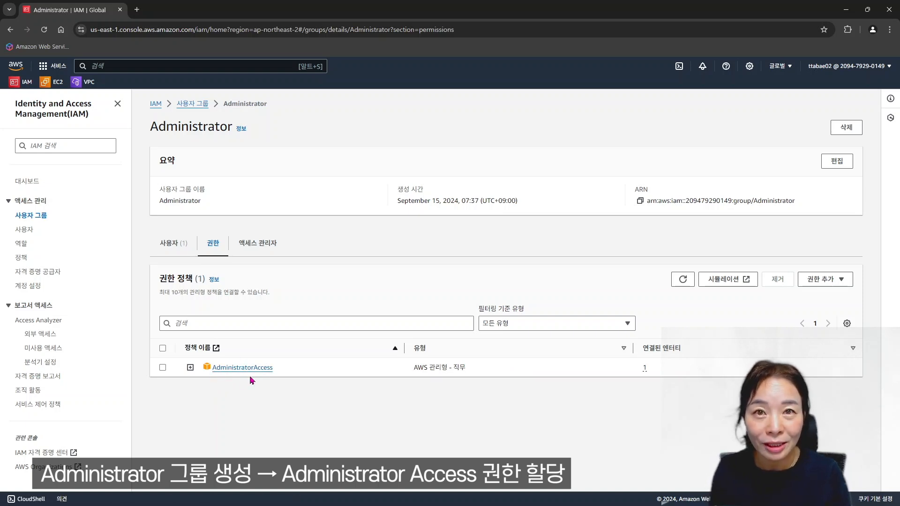
# Review the IAM user's permissions and security credentials, including the MFA and access key sections.
pyautogui.click(26, 230)
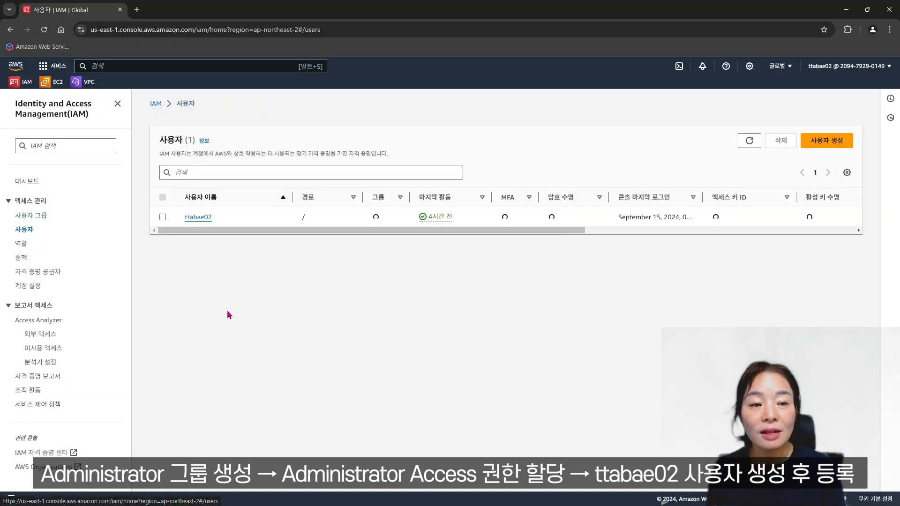
pyautogui.click(210, 216)
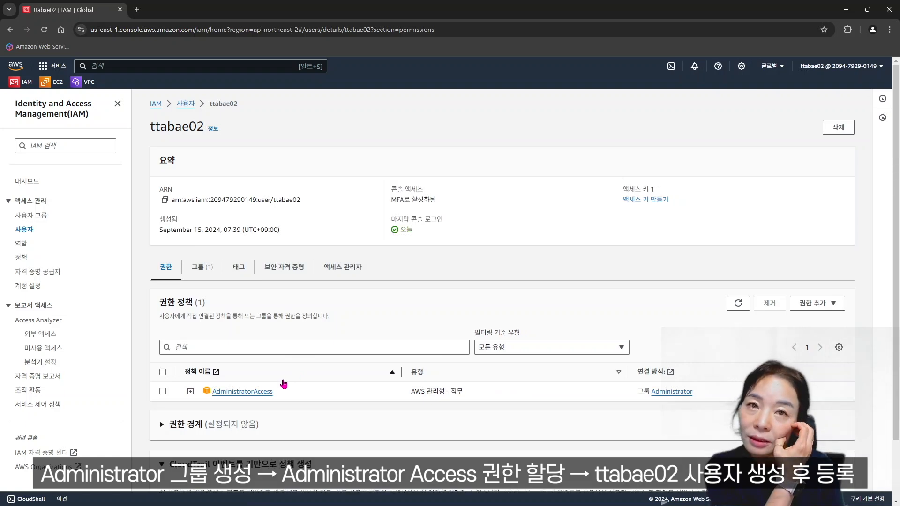
pyautogui.click(279, 270)
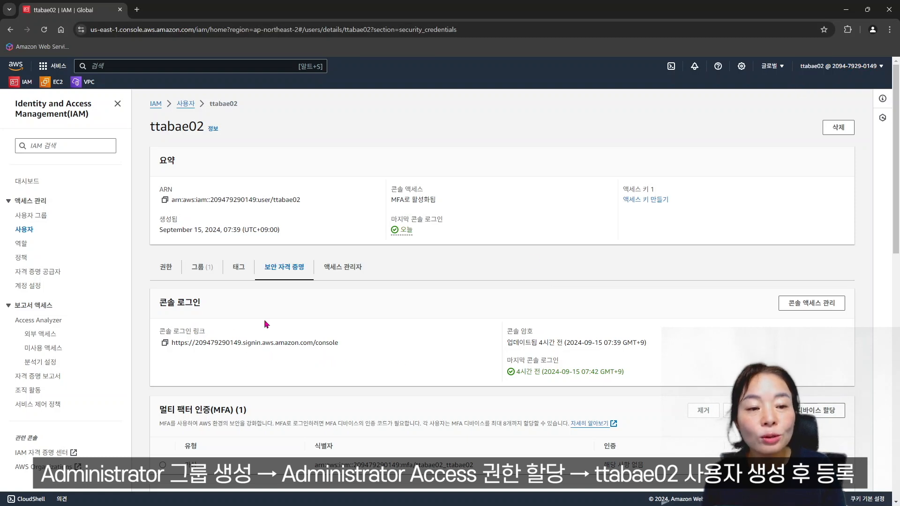
pyautogui.scroll(-4, 267, 342)
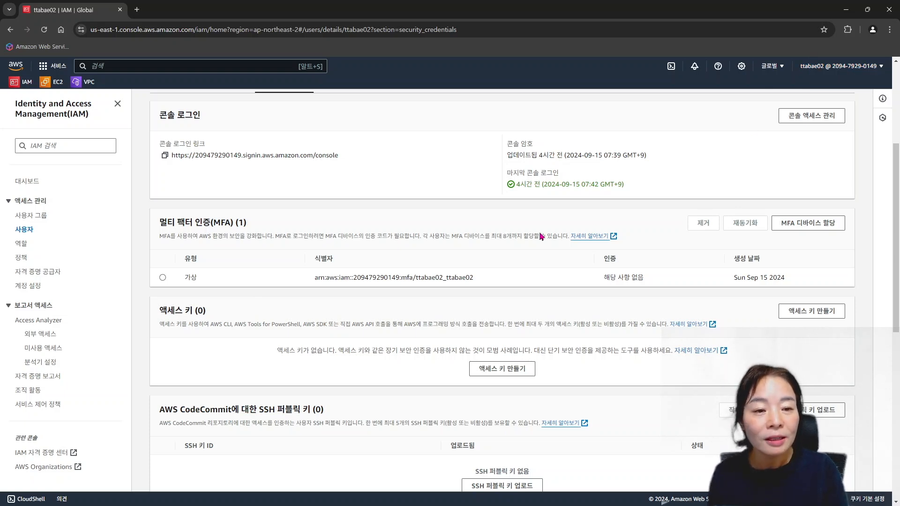
pyautogui.scroll(4, 287, 243)
# Reopen the IAM user's security credentials from the user list and start creating an access key.
pyautogui.click(181, 106)
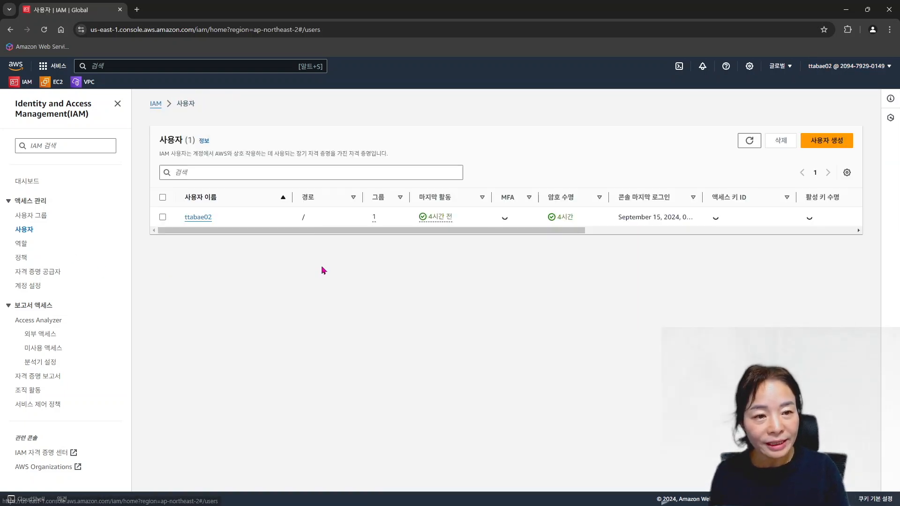
pyautogui.click(206, 218)
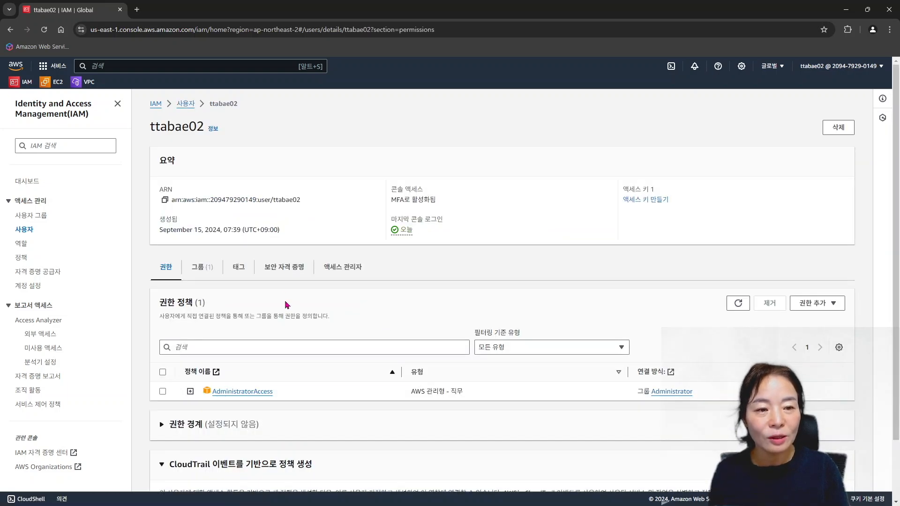
pyautogui.click(284, 273)
pyautogui.scroll(-1, 297, 362)
pyautogui.scroll(-2, 297, 361)
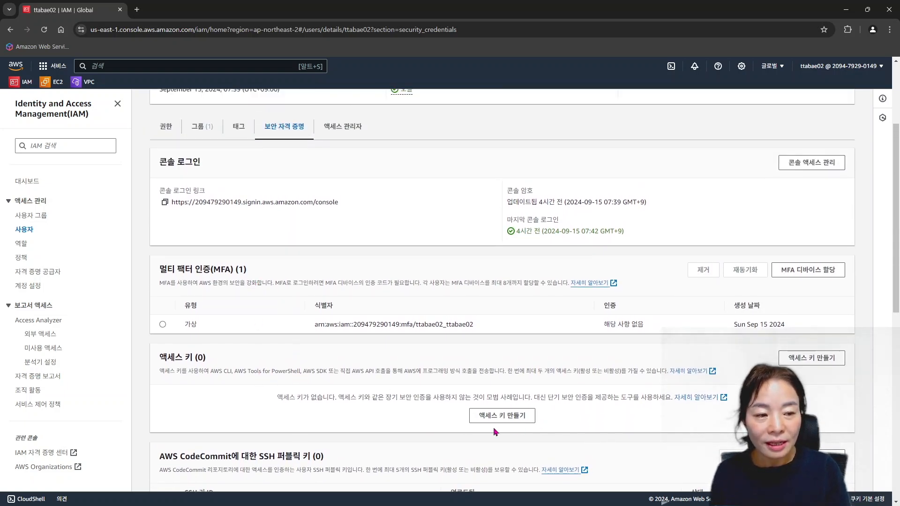
pyautogui.click(834, 356)
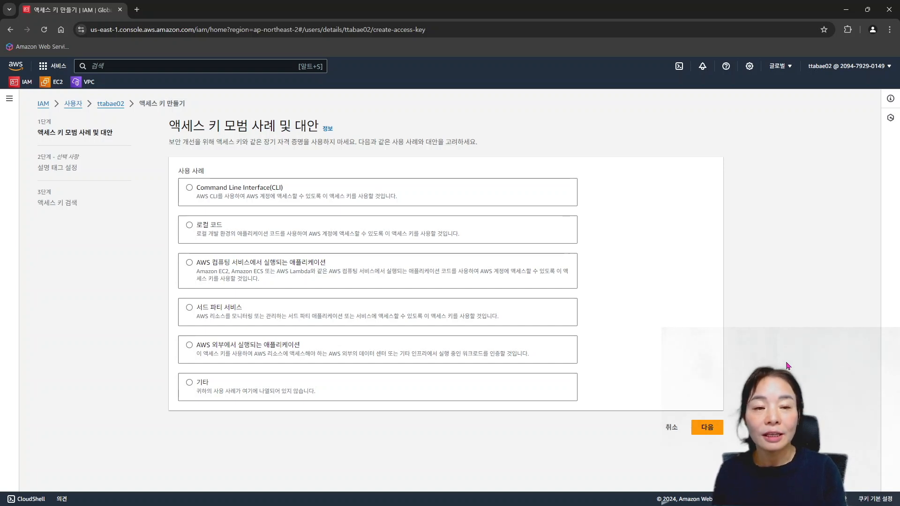
# Create the access key for the Command Line Interface (CLI) use case, acknowledging the recommendations and leaving the description tag empty.
pyautogui.click(189, 188)
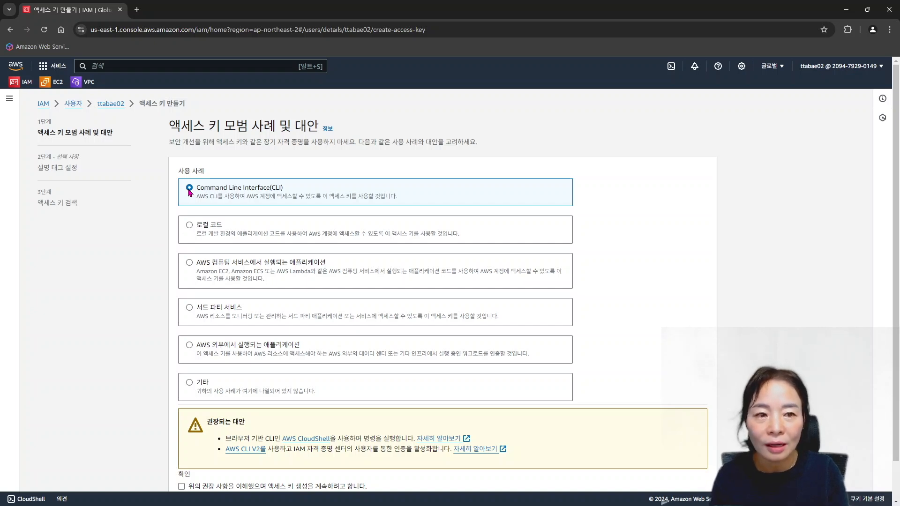
pyautogui.scroll(-1, 219, 390)
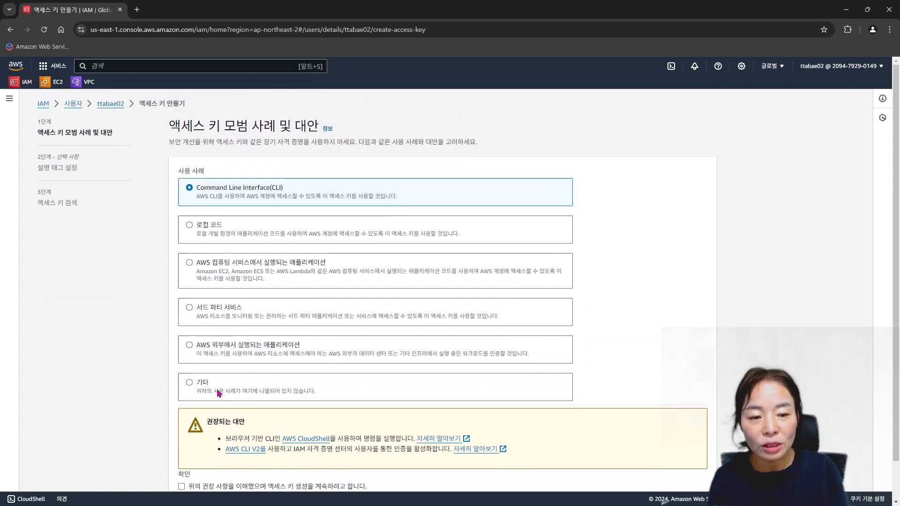
pyautogui.scroll(-1, 219, 391)
pyautogui.click(182, 445)
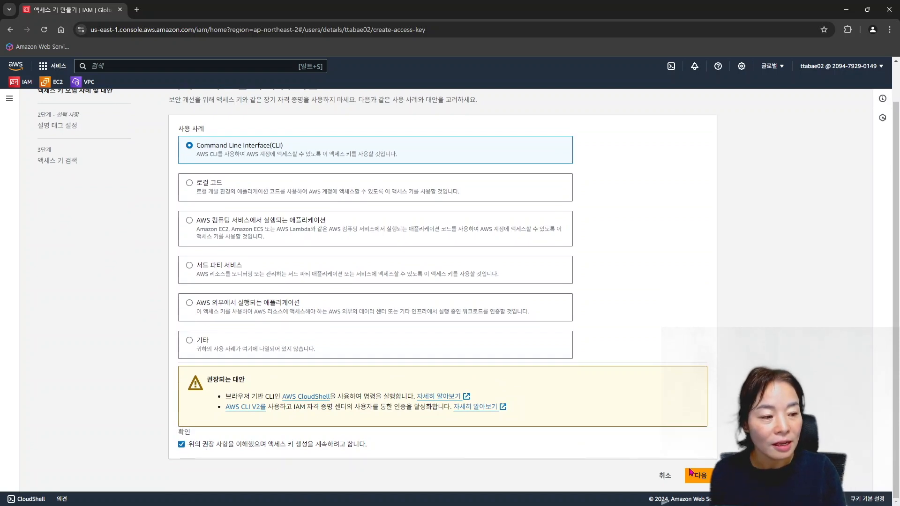
pyautogui.click(702, 476)
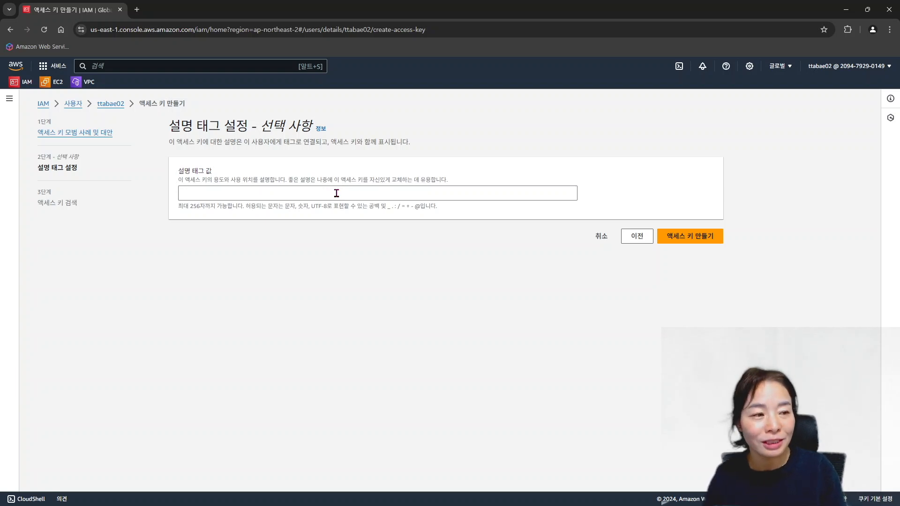
pyautogui.click(689, 241)
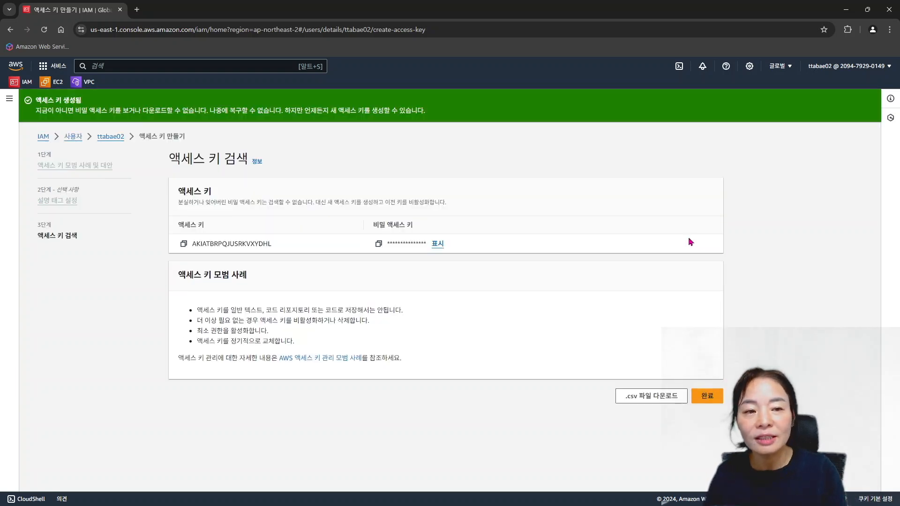
# Save the new access key and secret access key by copying both and downloading the .csv file, and finish the wizard.
pyautogui.click(184, 245)
pyautogui.hotkey('alt', 'Tab')
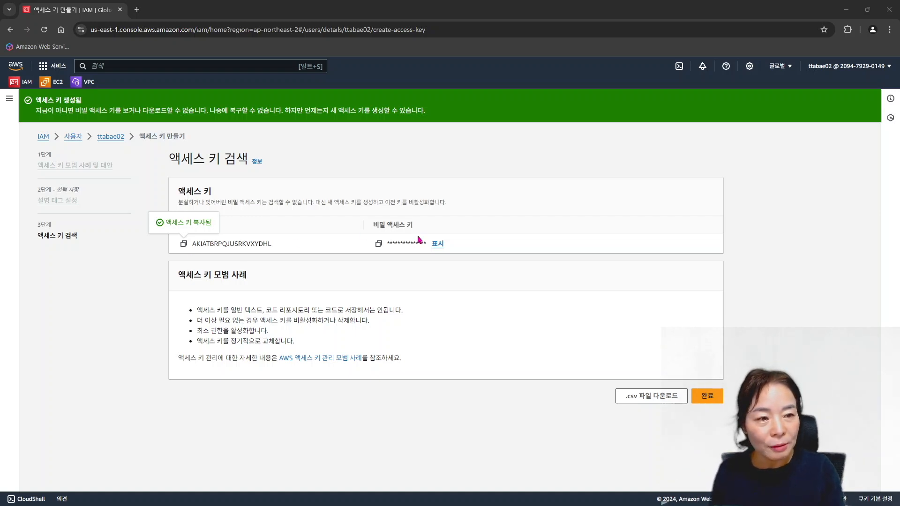
pyautogui.click(379, 244)
pyautogui.hotkey('alt', 'Tab')
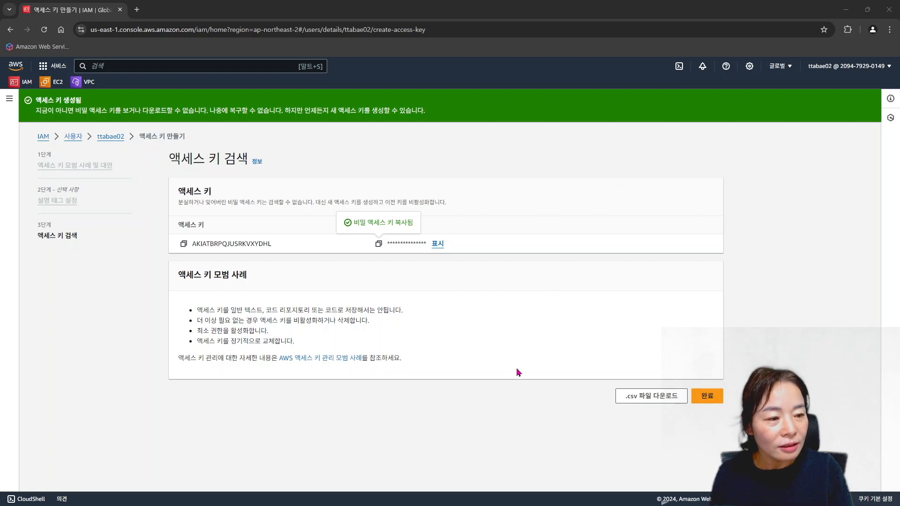
pyautogui.click(635, 396)
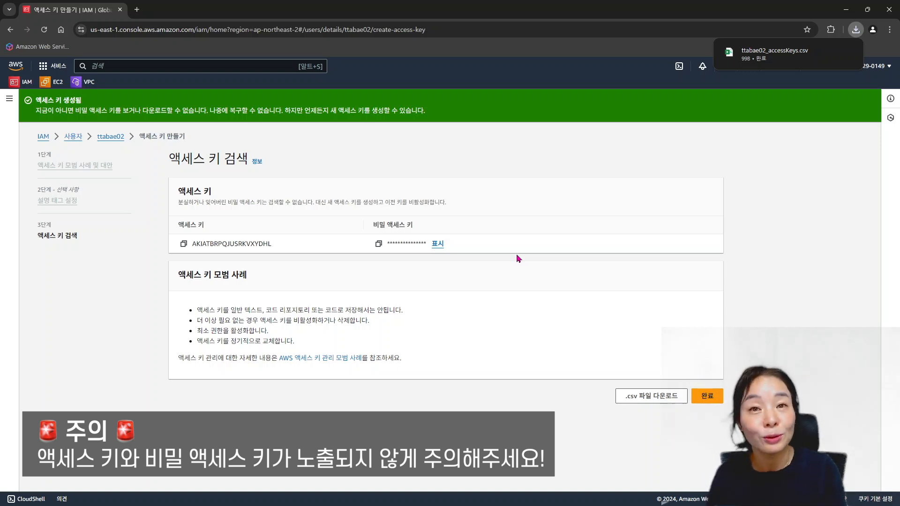
pyautogui.click(713, 402)
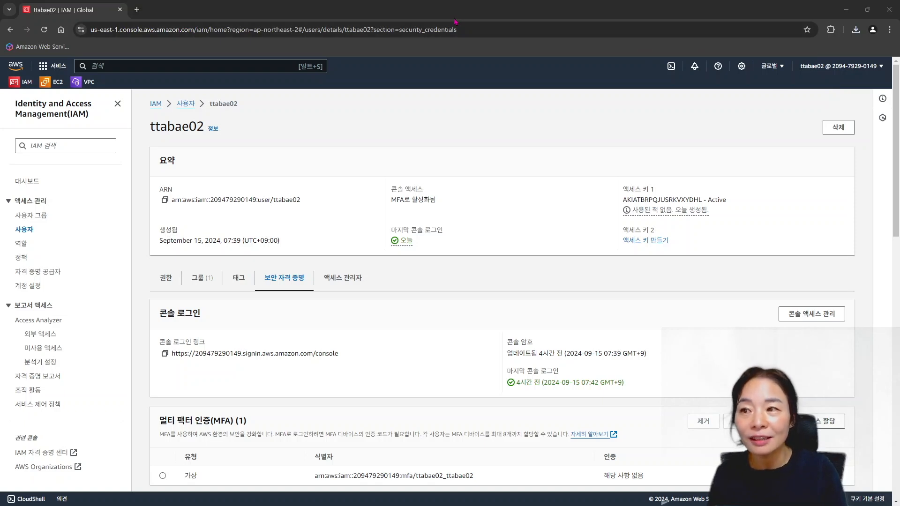
# Switch to the Notion lecture notes and open the GitHub link in section 2.1 on account sign-up.
pyautogui.hotkey('alt', 'Tab')
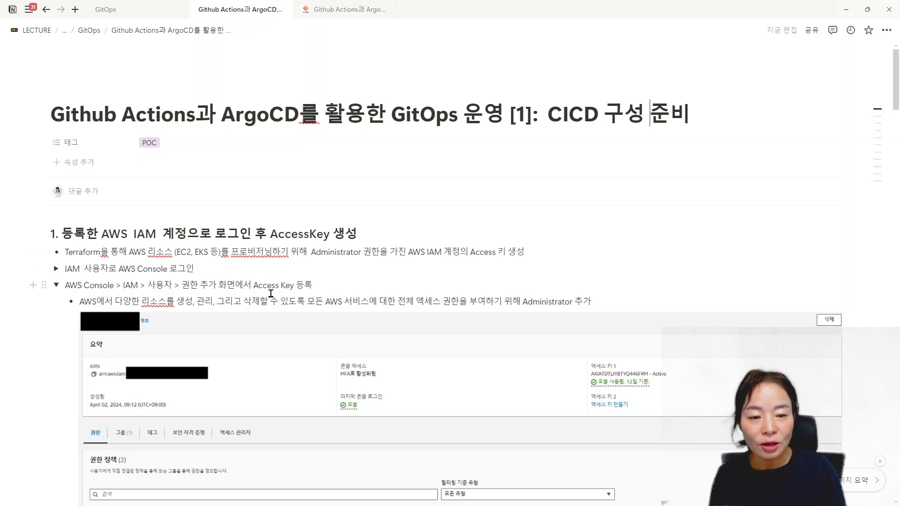
pyautogui.scroll(-3, 270, 288)
pyautogui.scroll(-3, 257, 366)
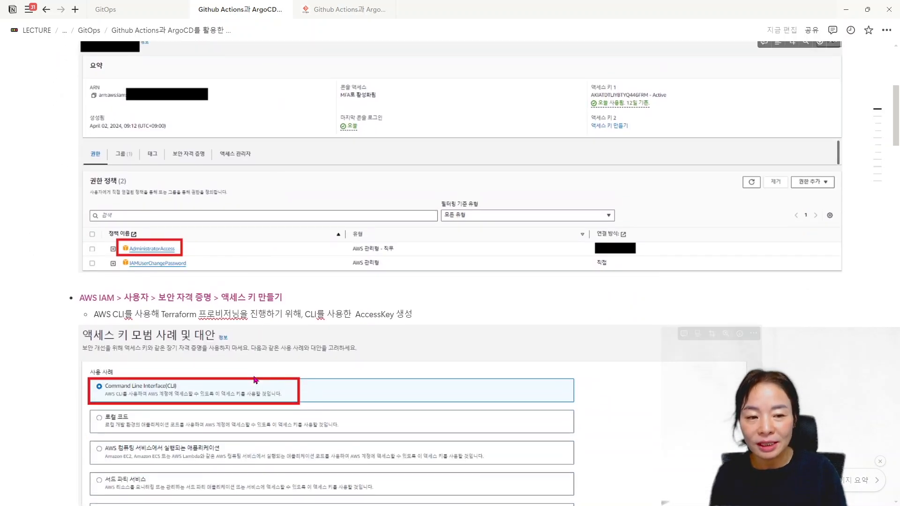
pyautogui.scroll(-3, 155, 246)
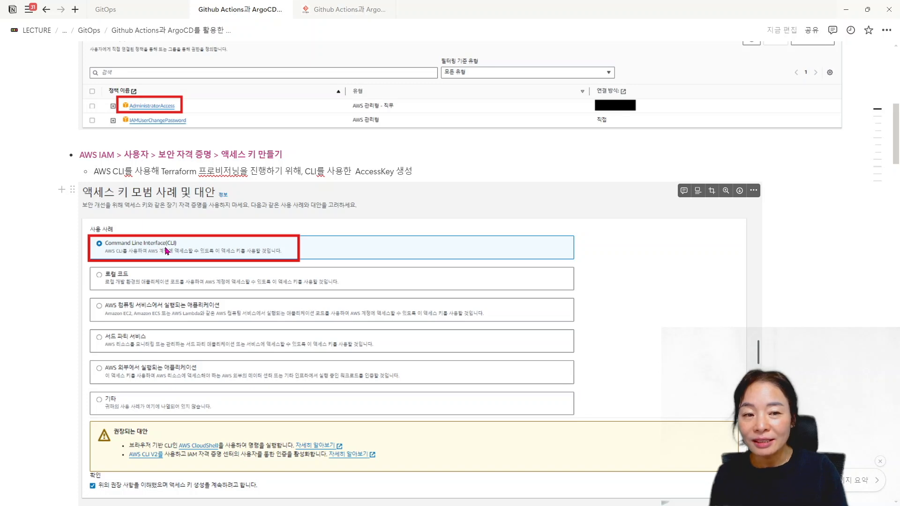
pyautogui.scroll(-4, 166, 271)
pyautogui.scroll(-3, 143, 309)
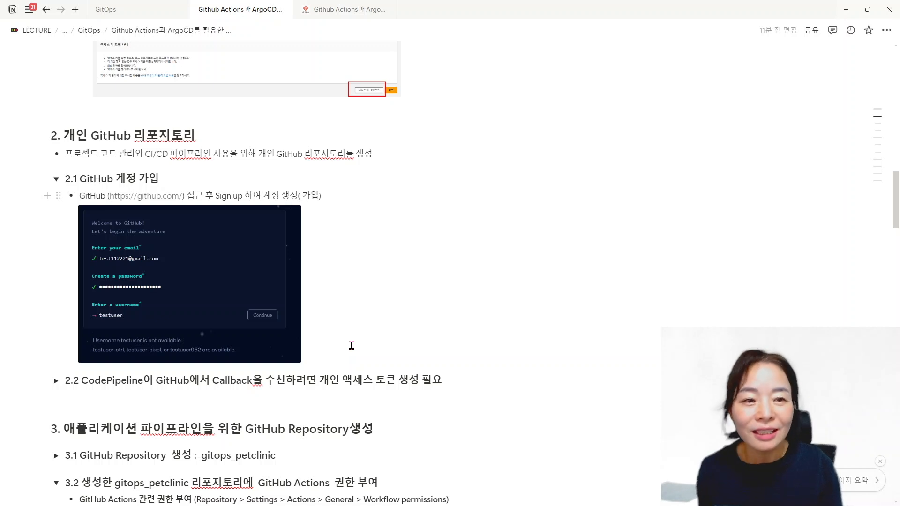
pyautogui.click(173, 200)
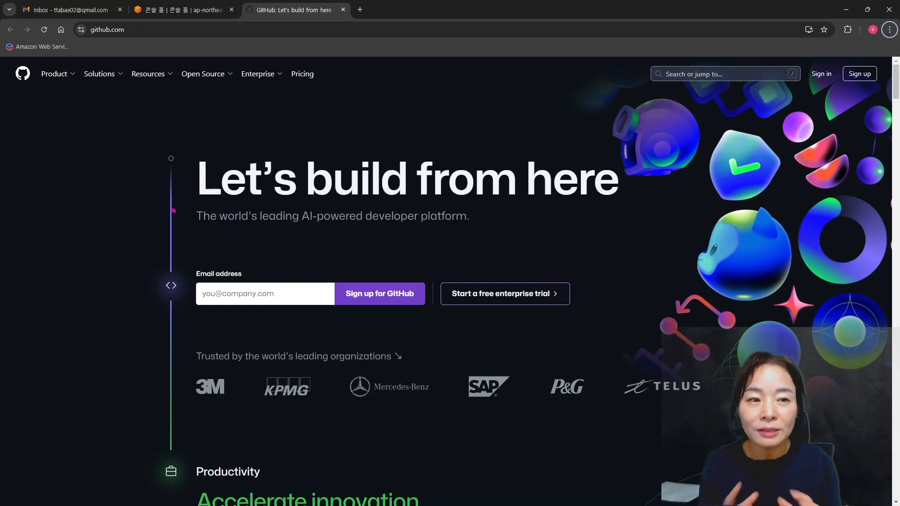
# Copy the account's e-mail address from Gmail and submit it as the e-mail for the GitHub sign-up.
pyautogui.click(70, 9)
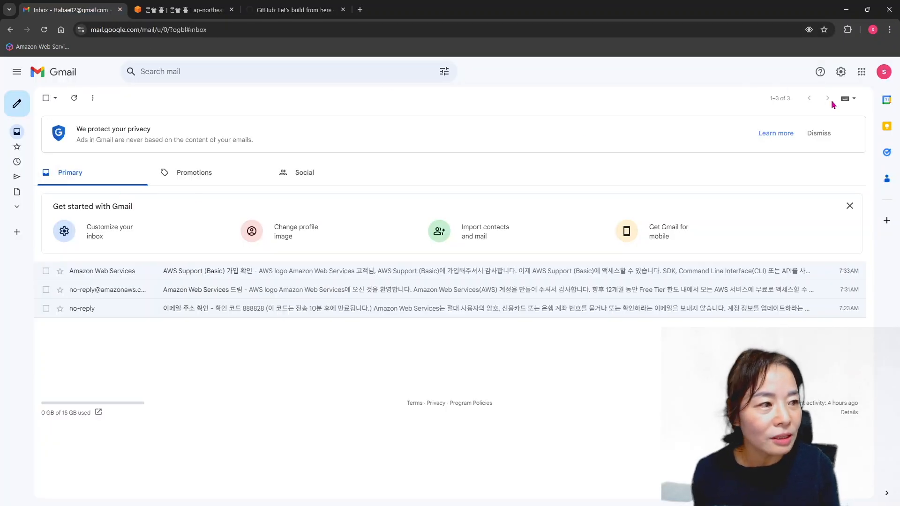
pyautogui.click(884, 71)
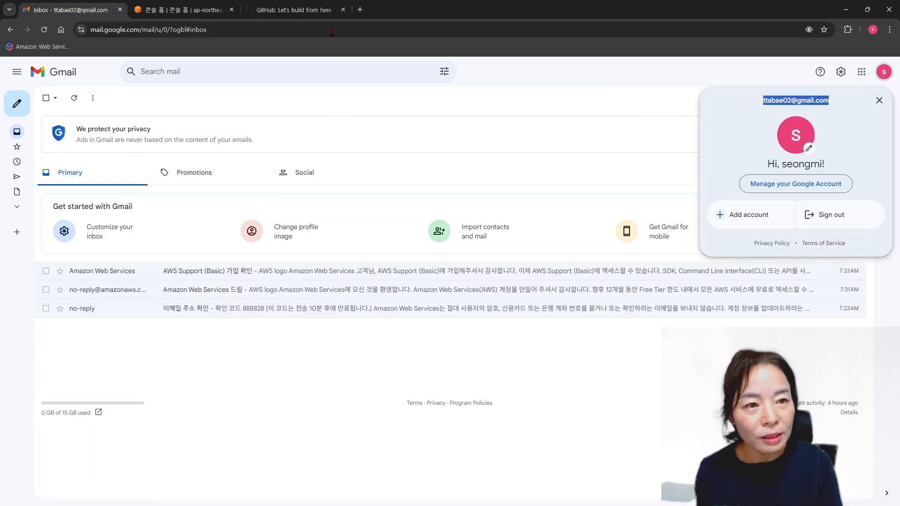
pyautogui.click(293, 10)
pyautogui.click(298, 294)
pyautogui.hotkey('ctrl', 'v')
pyautogui.click(365, 298)
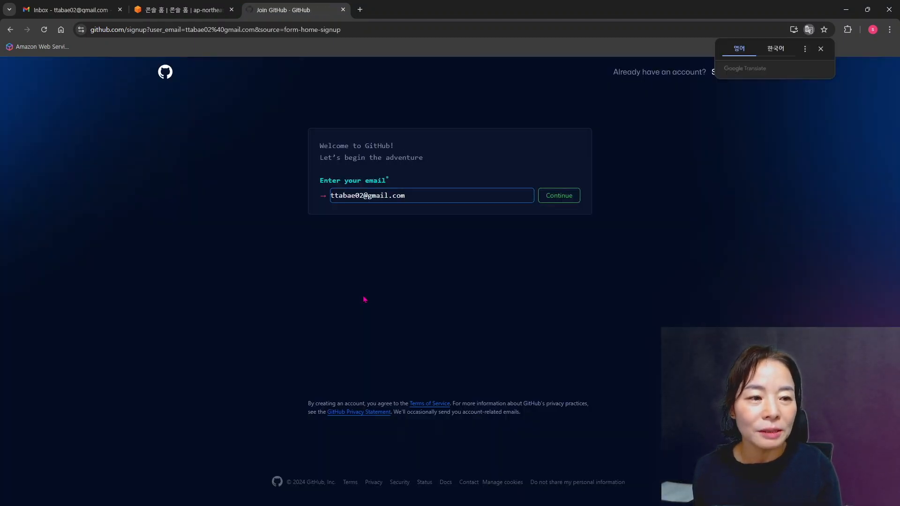
pyautogui.click(562, 199)
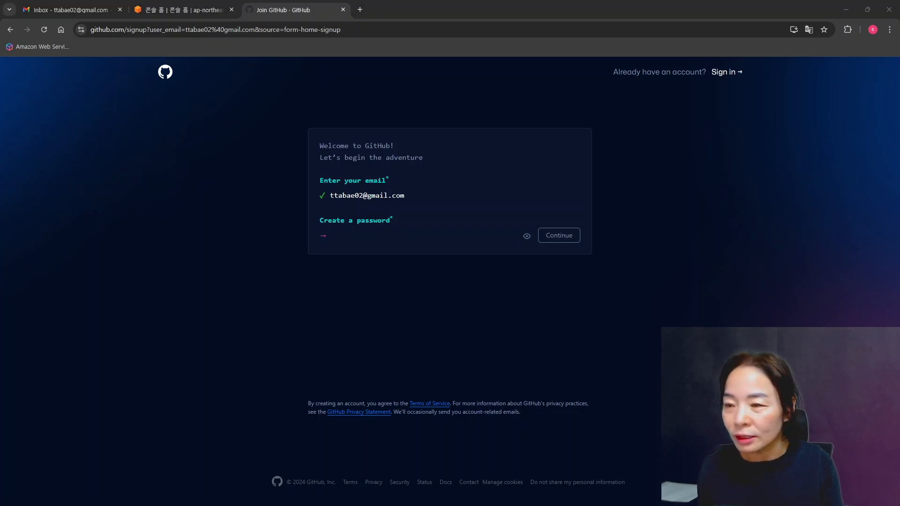
# Enter a password for the new GitHub account and continue to the username.
pyautogui.click(372, 229)
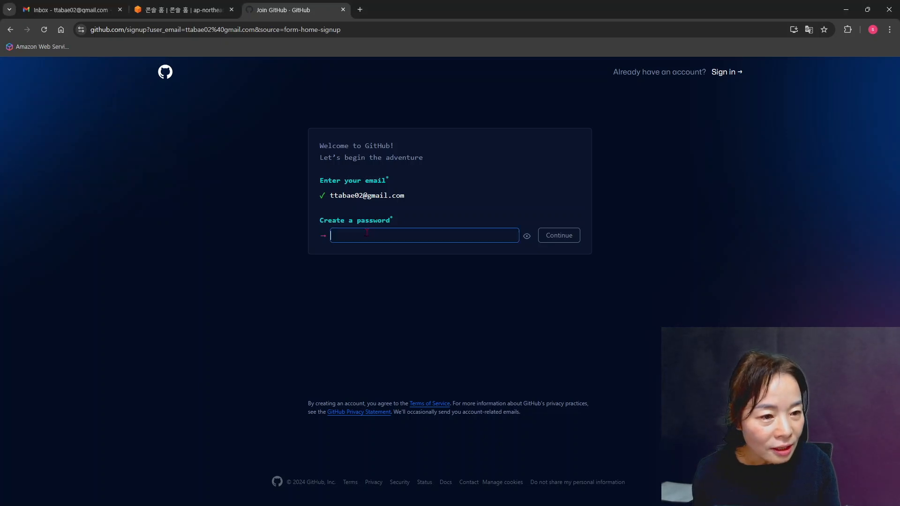
pyautogui.write('•••••••••••••••')
pyautogui.click(548, 241)
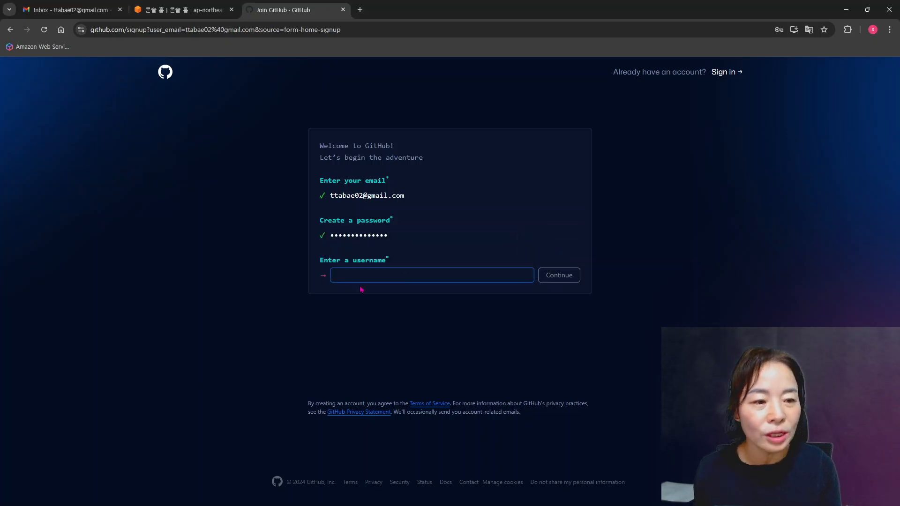
# Copy the part of the sign-up e-mail before the @ as the username, submit it, and continue past the unchecked email preferences.
pyautogui.click(342, 197)
pyautogui.moveTo(342, 197); pyautogui.dragTo(328, 205)
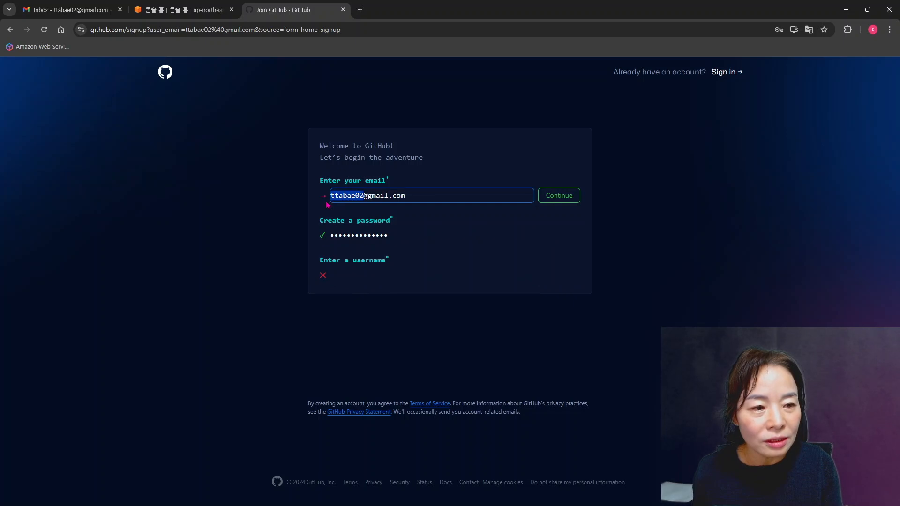
pyautogui.hotkey('ctrl', 'c')
pyautogui.press('Return')
pyautogui.hotkey('ctrl', 'v')
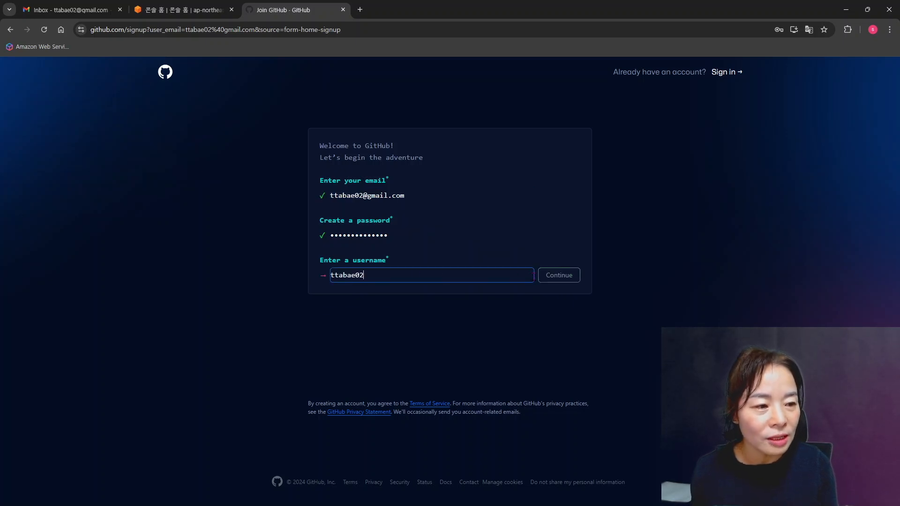
pyautogui.click(550, 280)
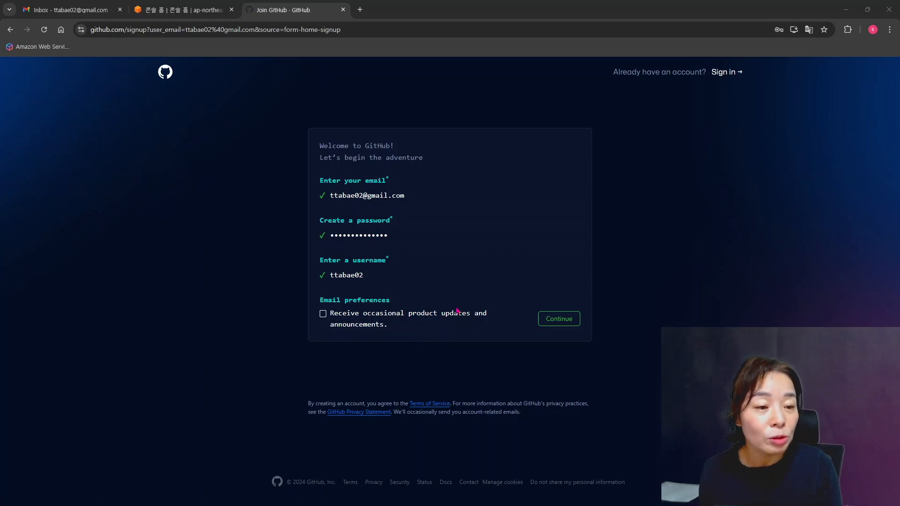
pyautogui.click(551, 320)
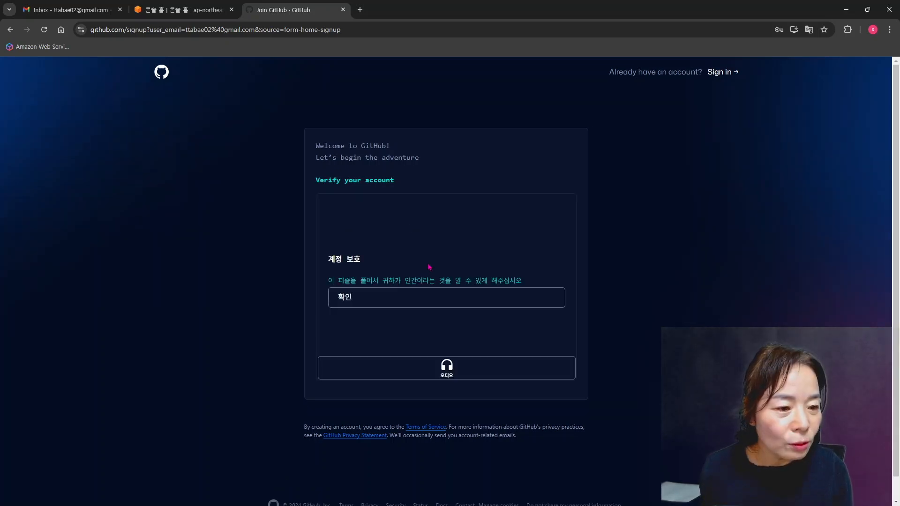
# Start the account verification puzzle, rotate the armchair to match the hand's pointing direction, and submit the answer.
pyautogui.click(370, 297)
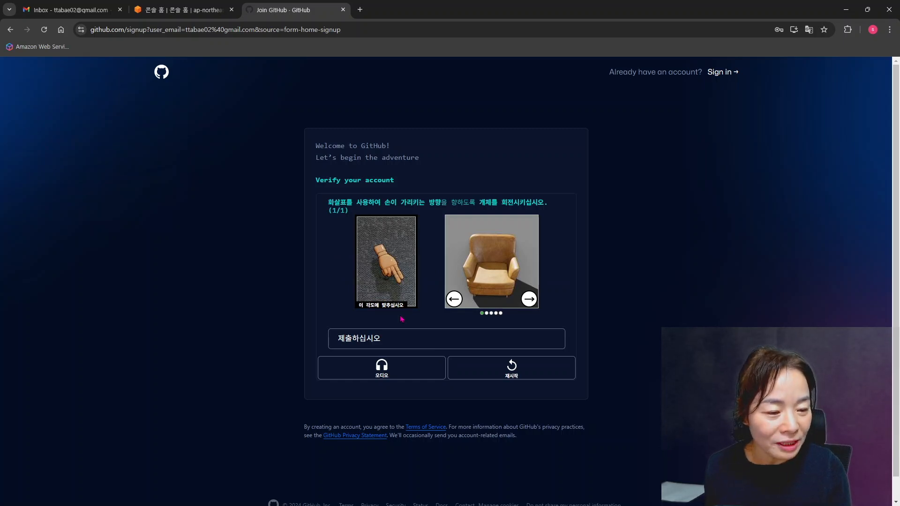
pyautogui.click(529, 299)
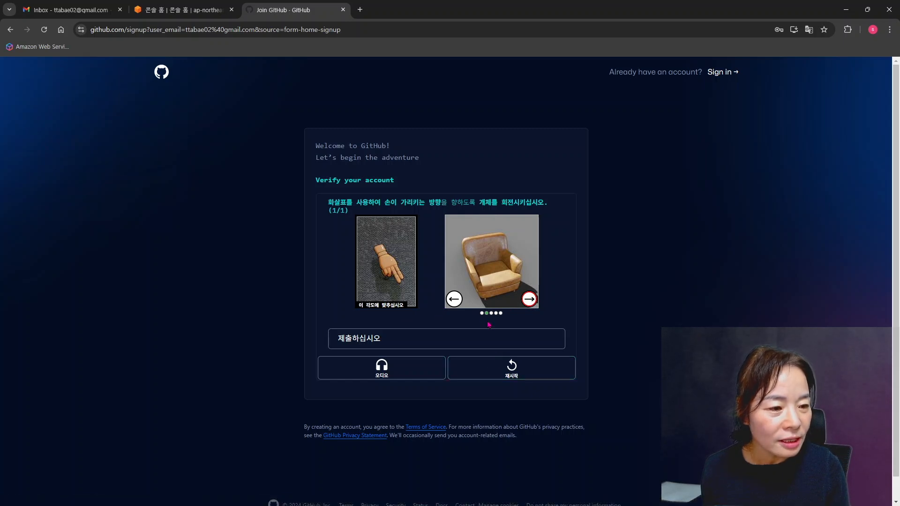
pyautogui.click(401, 338)
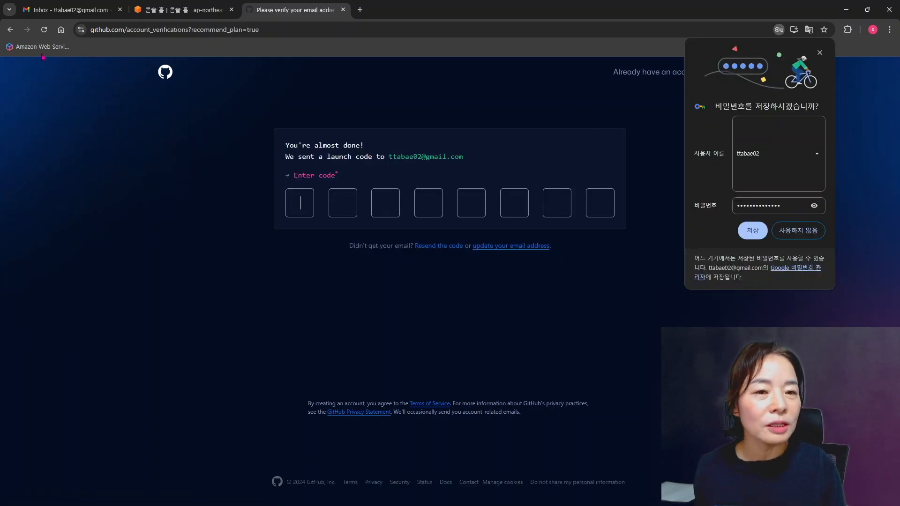
# Copy the launch code from GitHub's e-mail in Gmail and enter it on the GitHub verification page.
pyautogui.click(71, 10)
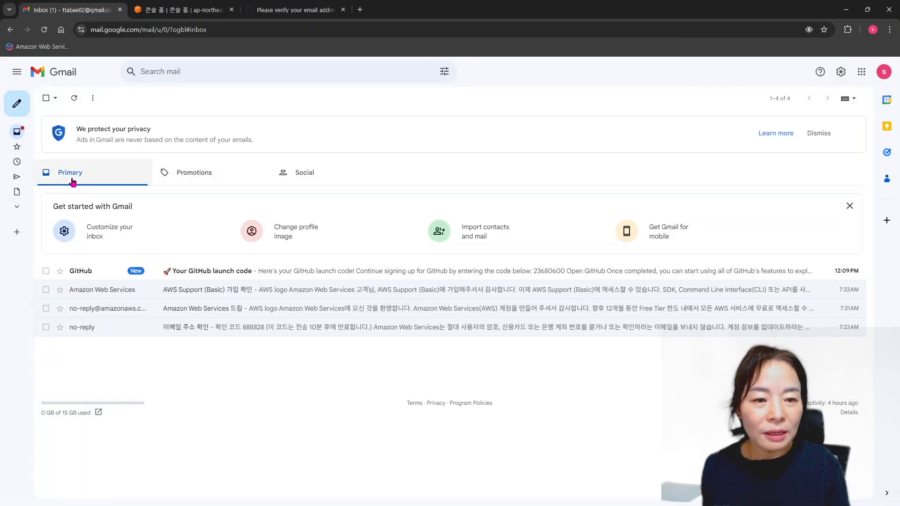
pyautogui.click(224, 274)
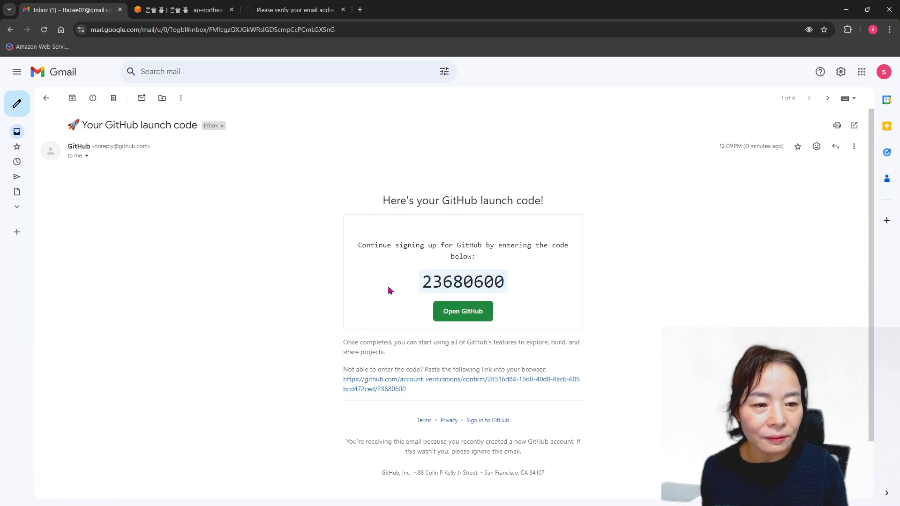
pyautogui.moveTo(425, 323); pyautogui.dragTo(510, 320)
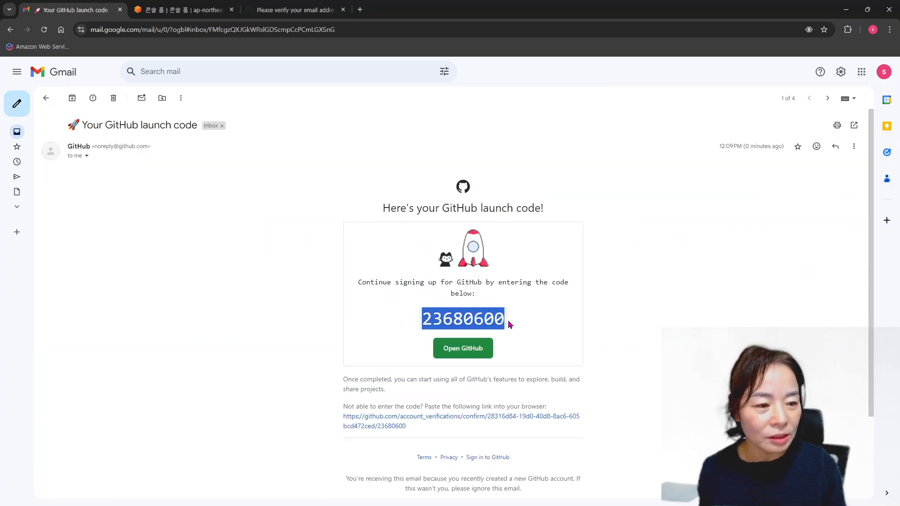
pyautogui.click(276, 10)
pyautogui.hotkey('ctrl', 'v')
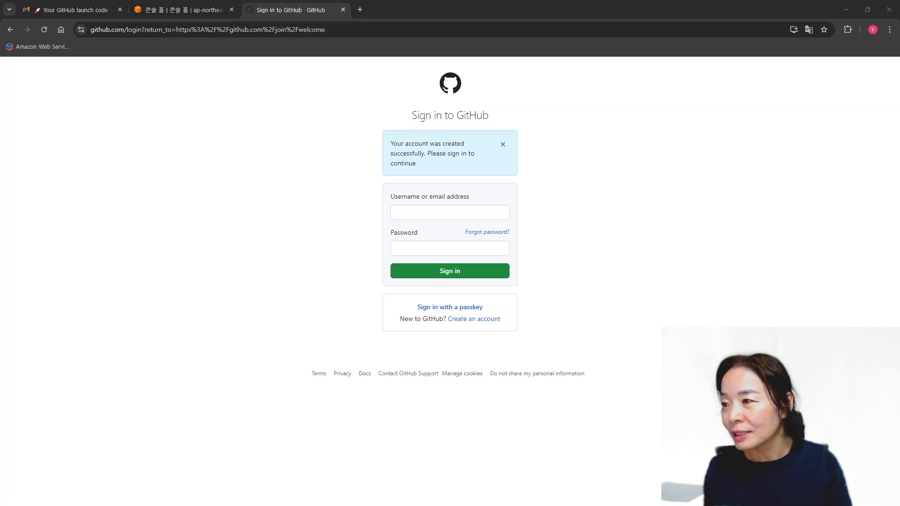
# Sign in to GitHub with the account's e-mail address and password, and save the login in the browser.
pyautogui.hotkey('ctrl', 'v')
pyautogui.click(415, 248)
pyautogui.click(390, 216)
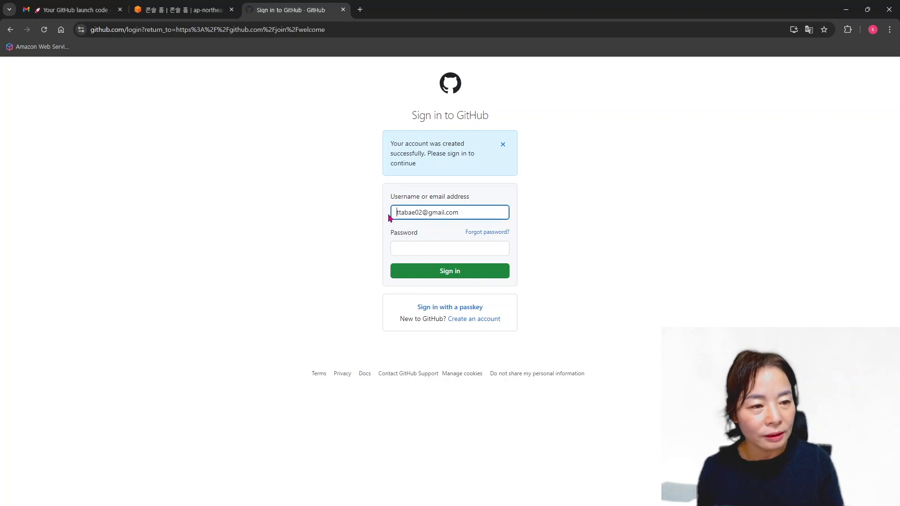
pyautogui.click(440, 248)
pyautogui.hotkey('ctrl', 'v')
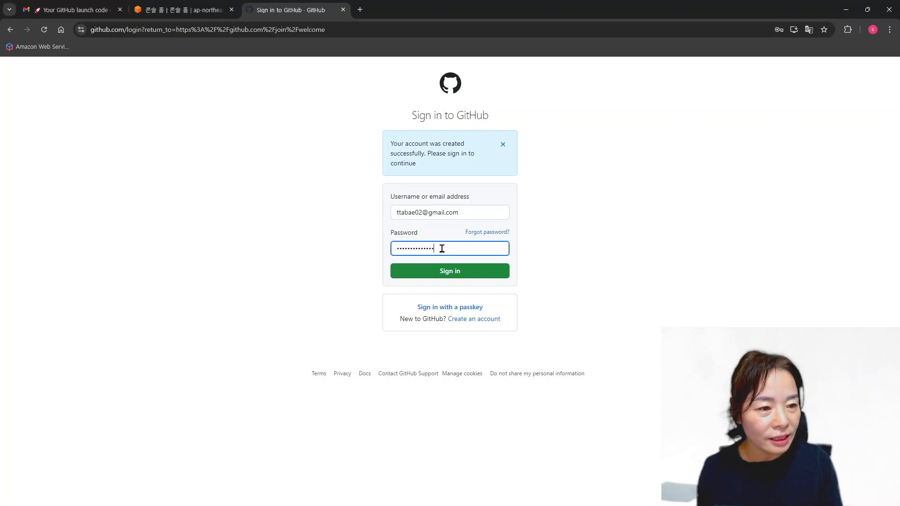
pyautogui.click(464, 277)
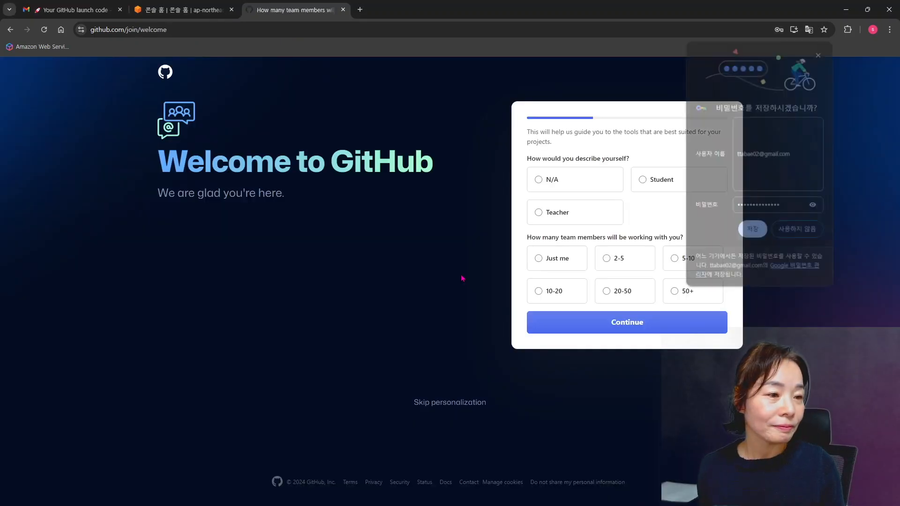
pyautogui.click(756, 232)
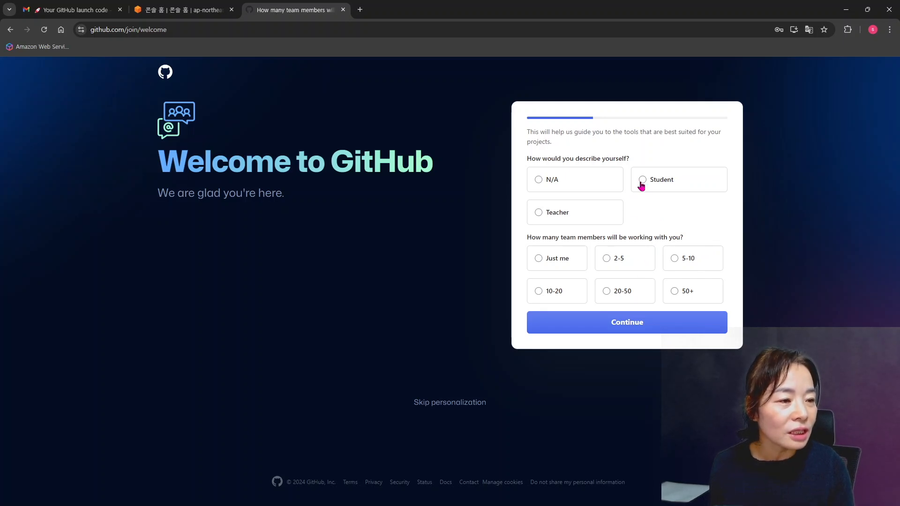
# Answer the welcome survey with N/A as the self-description and Just me as the team size, and continue.
pyautogui.click(538, 180)
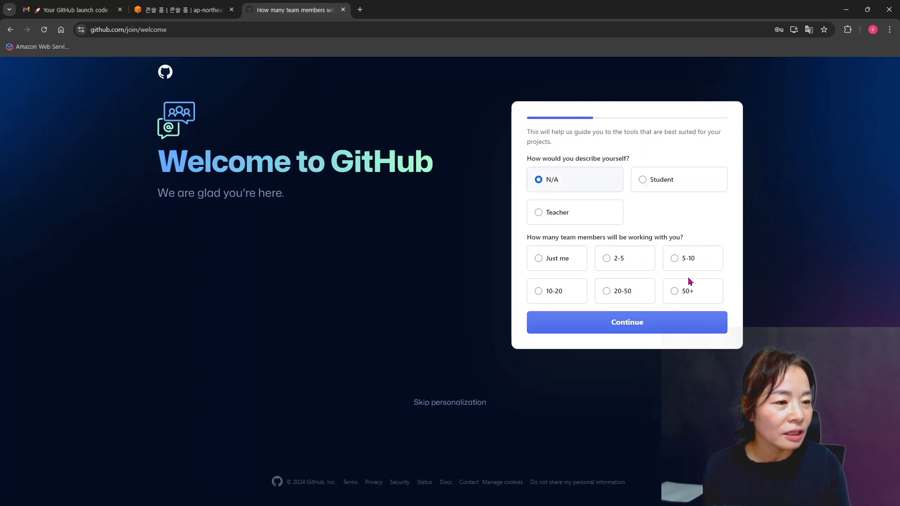
pyautogui.click(538, 258)
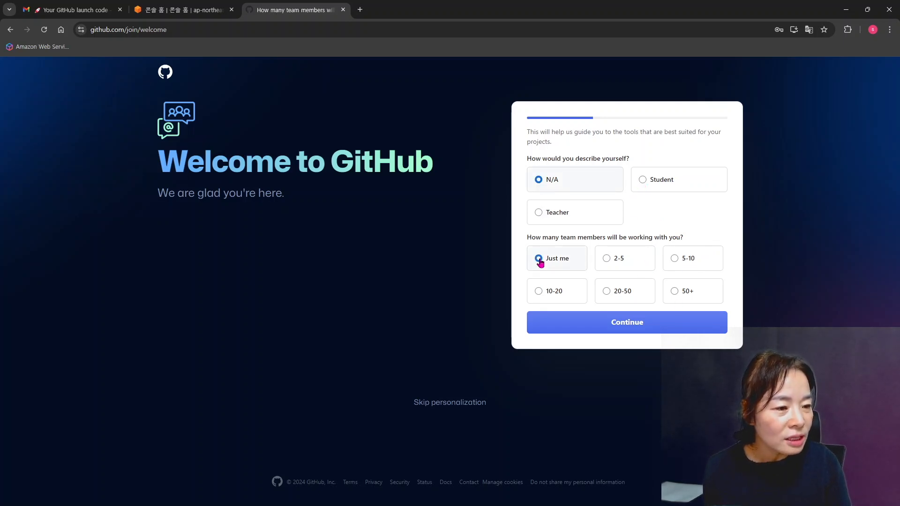
pyautogui.click(627, 323)
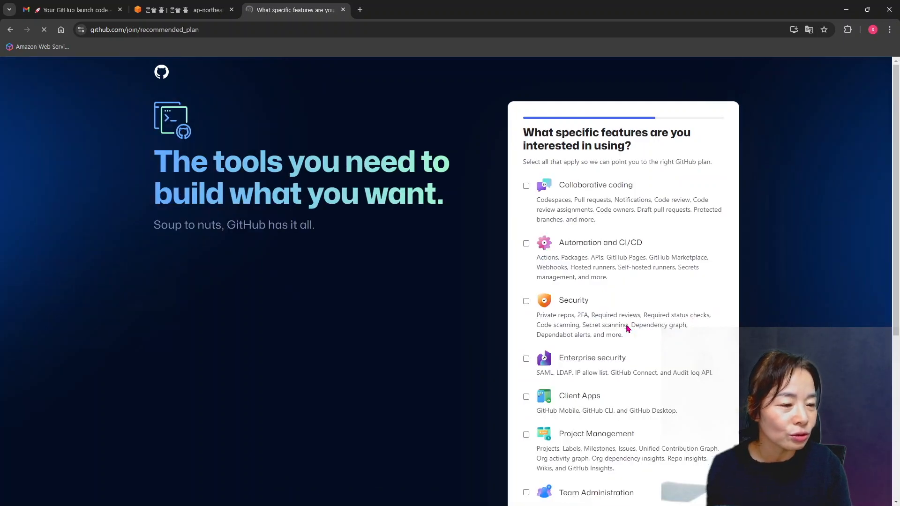
# Continue past the features survey and choose the Free plan on the recommended plan page.
pyautogui.scroll(-4, 617, 288)
pyautogui.scroll(2, 616, 312)
pyautogui.scroll(-2, 616, 312)
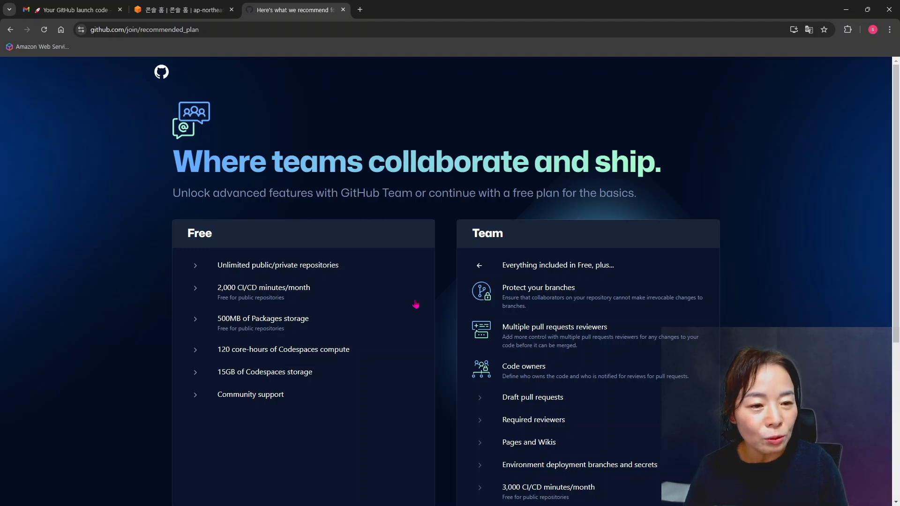
pyautogui.scroll(-3, 415, 305)
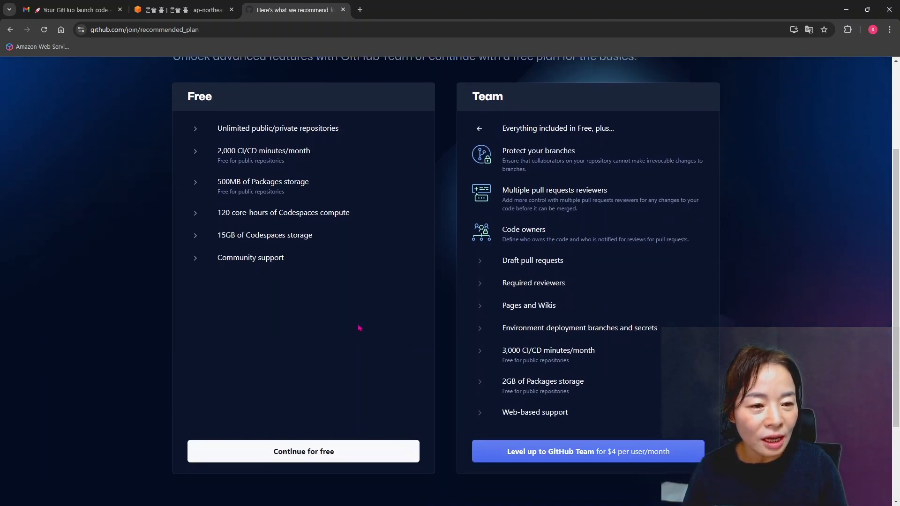
pyautogui.click(317, 454)
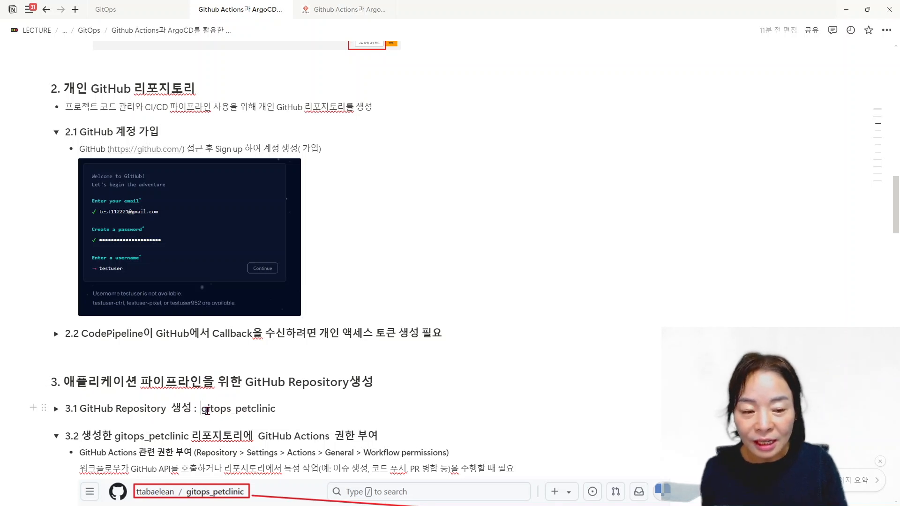
# In the Notion lecture notes, copy the repository name gitops_petclinic from heading 3.1 and expand that section.
pyautogui.moveTo(203, 409); pyautogui.dragTo(296, 409)
pyautogui.hotkey('ctrl', 'c')
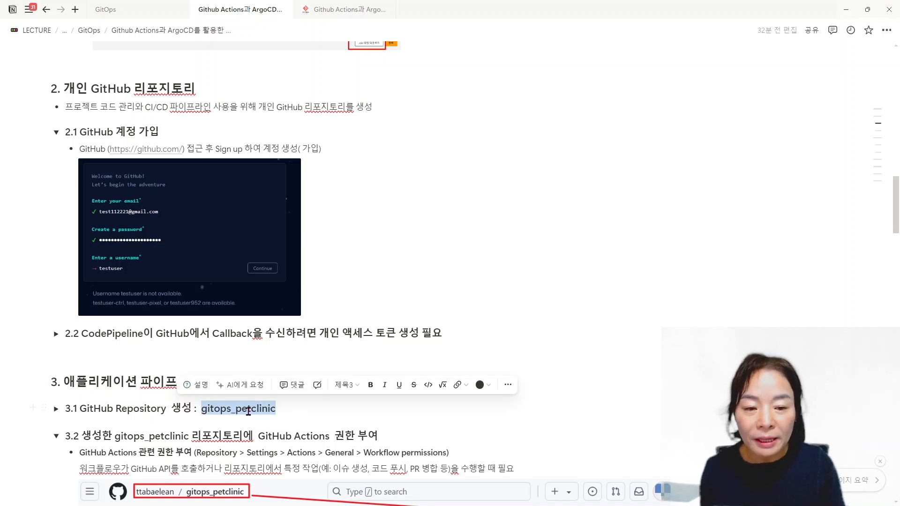
pyautogui.click(55, 409)
pyautogui.click(55, 409)
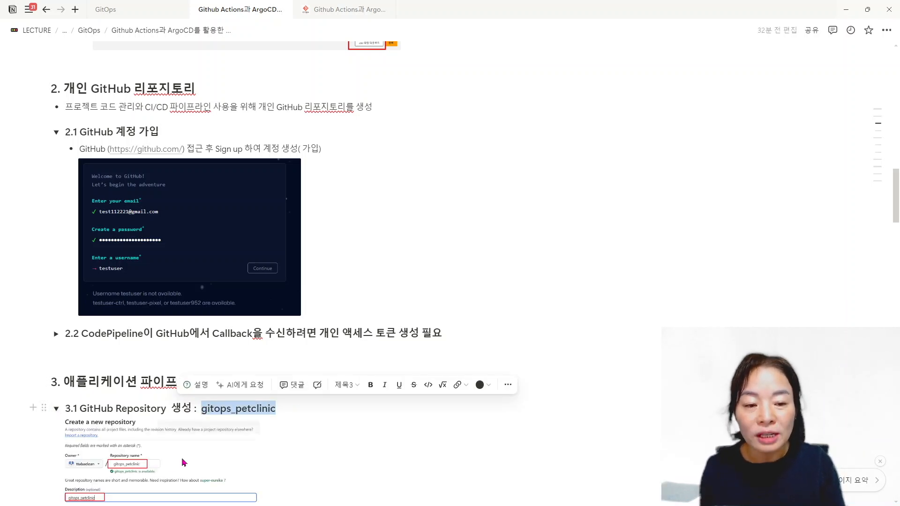
# Enlarge the Create a new repository screenshot in section 3.1 and examine its settings.
pyautogui.scroll(-2, 183, 445)
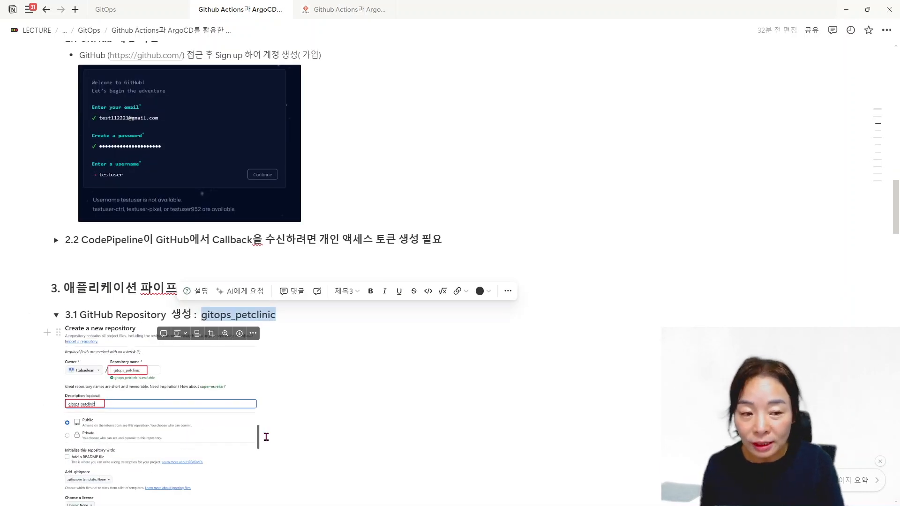
pyautogui.moveTo(257, 435); pyautogui.dragTo(403, 460)
pyautogui.scroll(-2, 281, 398)
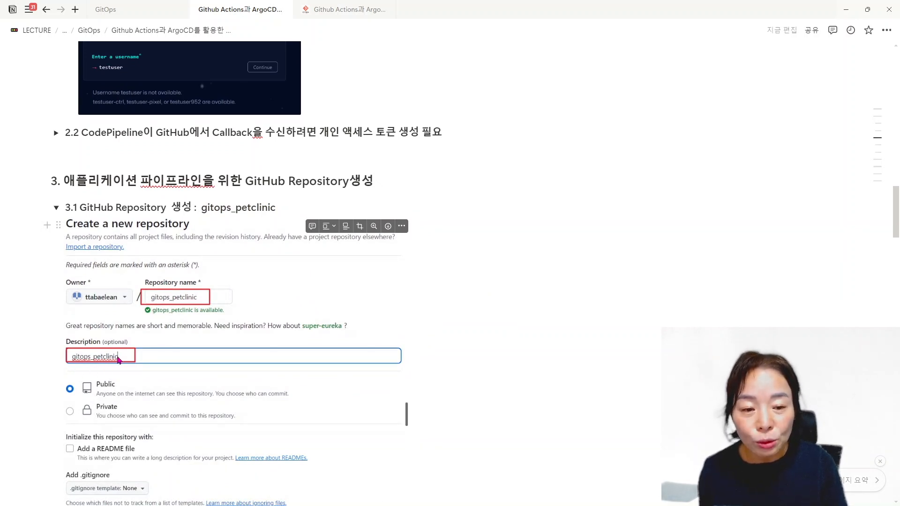
pyautogui.scroll(-2, 102, 395)
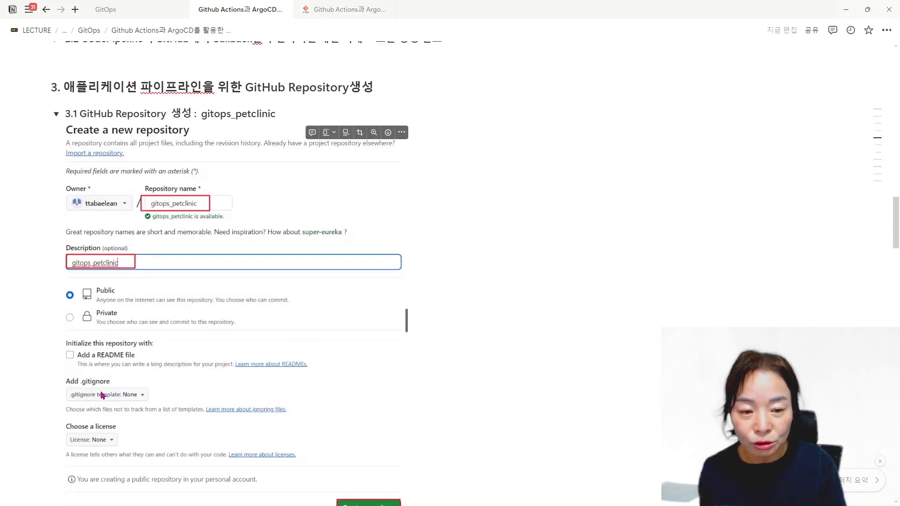
pyautogui.scroll(-2, 102, 395)
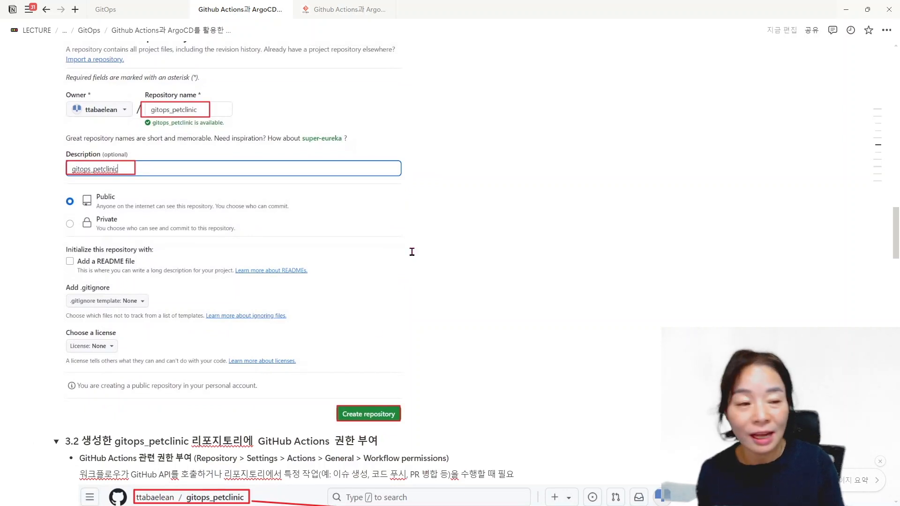
# Switch to GitHub and create a public repository with gitops_petclinic as both its name and description.
pyautogui.hotkey('alt', 'Tab')
pyautogui.click(375, 186)
pyautogui.hotkey('ctrl', 'v')
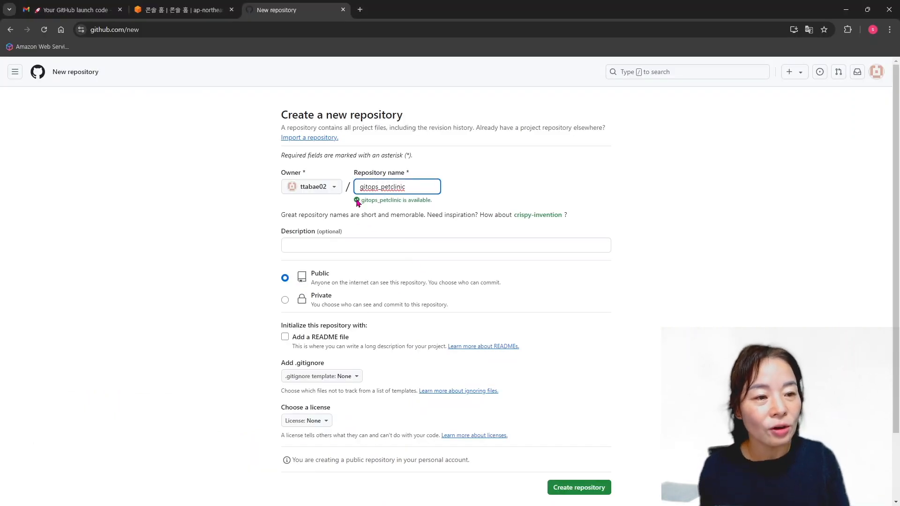
pyautogui.click(351, 250)
pyautogui.hotkey('ctrl', 'v')
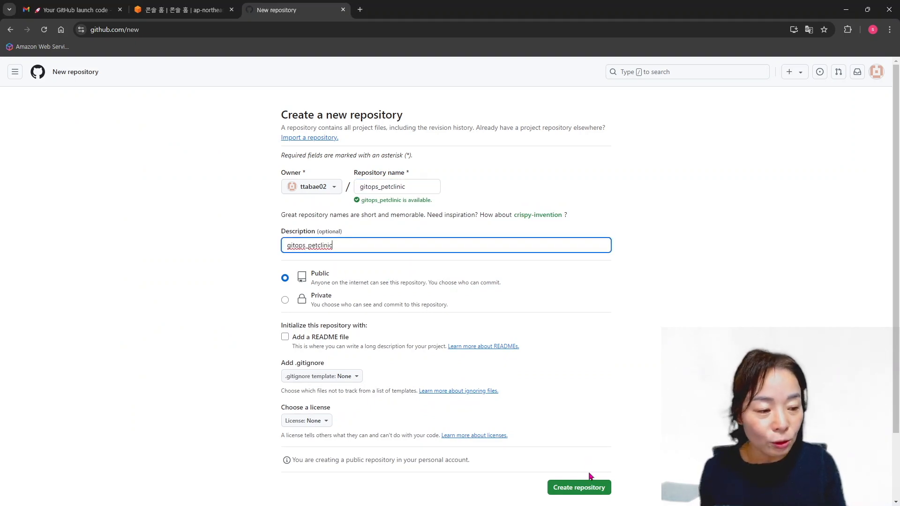
pyautogui.click(581, 488)
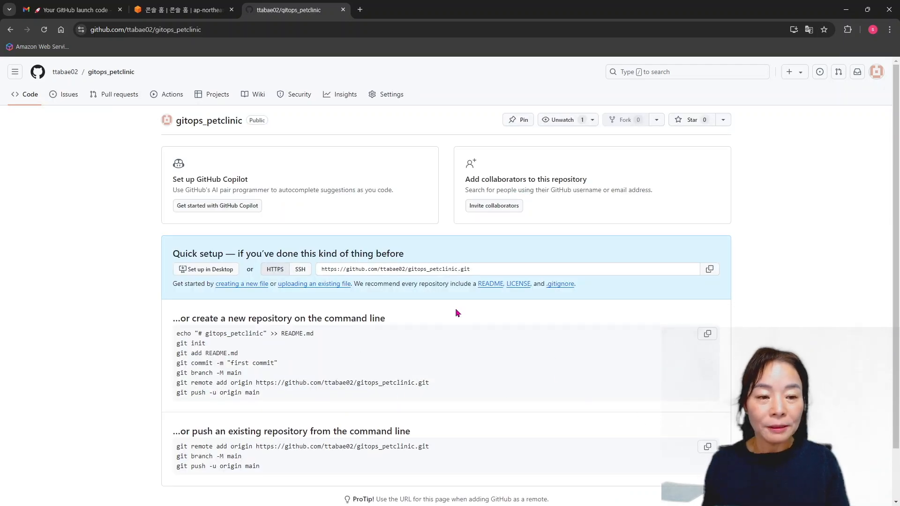
# Highlight the command-line commands for creating a new repository, and expand section 2.2 on personal access tokens in the Notion notes.
pyautogui.moveTo(179, 332); pyautogui.dragTo(272, 402)
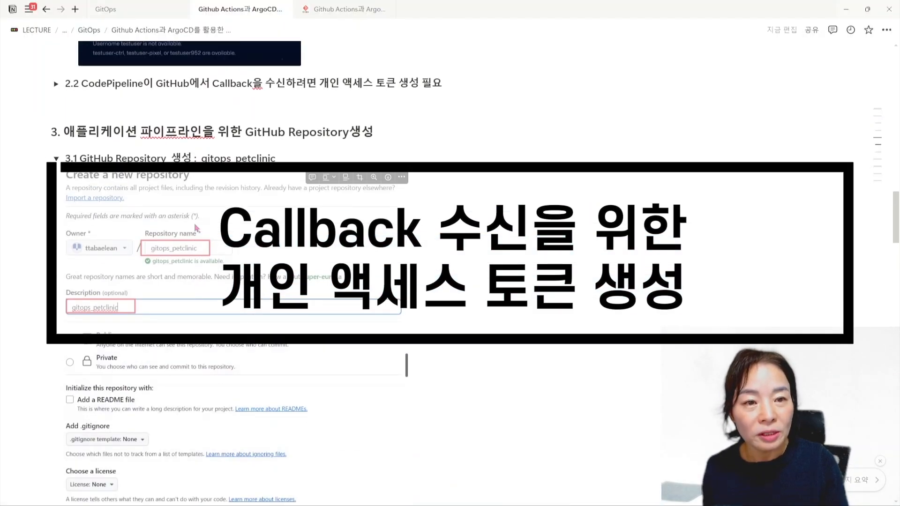
pyautogui.scroll(3, 196, 228)
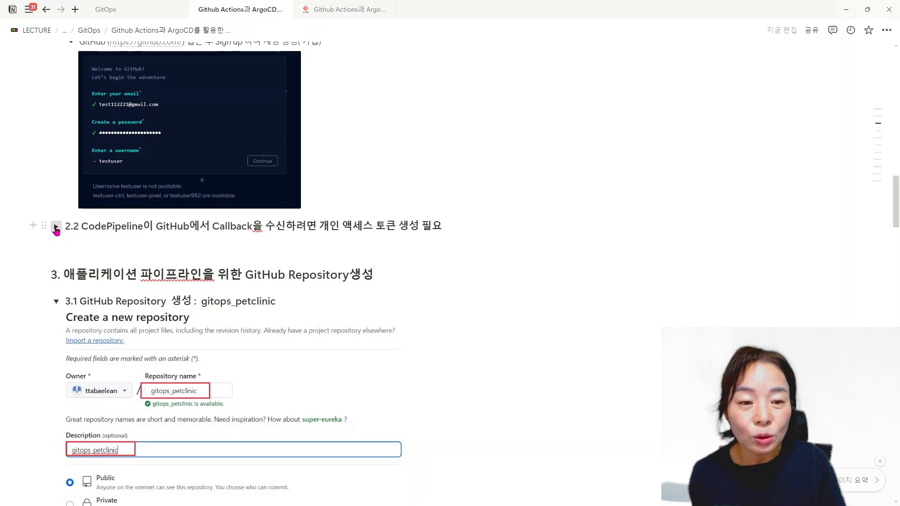
pyautogui.click(55, 228)
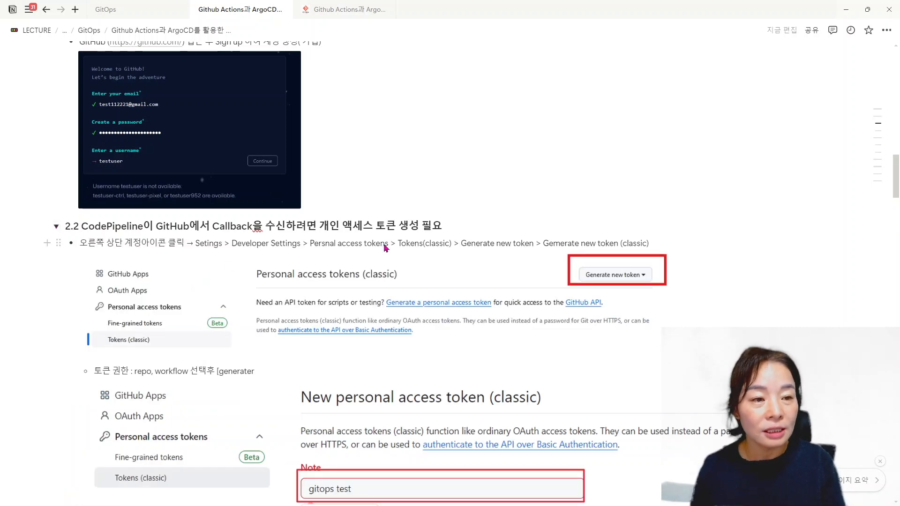
# Switch to GitHub and open the developer settings from the account's settings.
pyautogui.hotkey('alt', 'Tab')
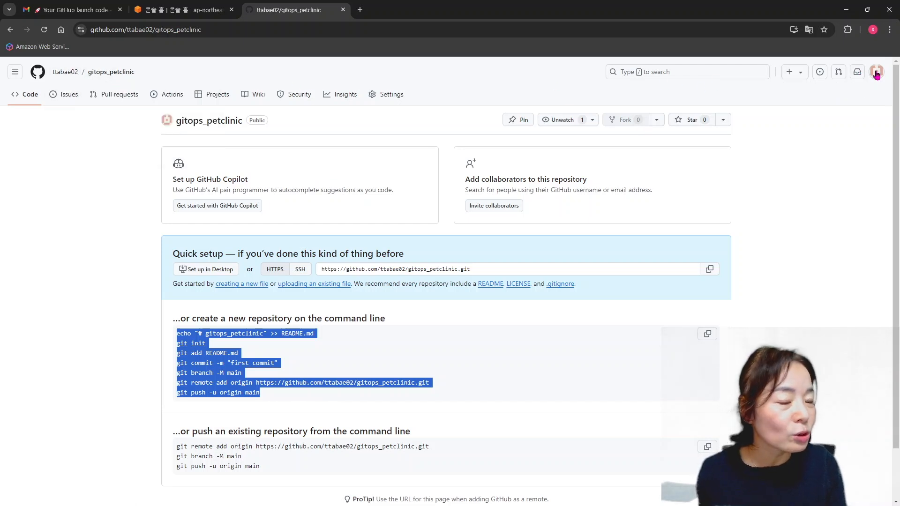
pyautogui.click(65, 71)
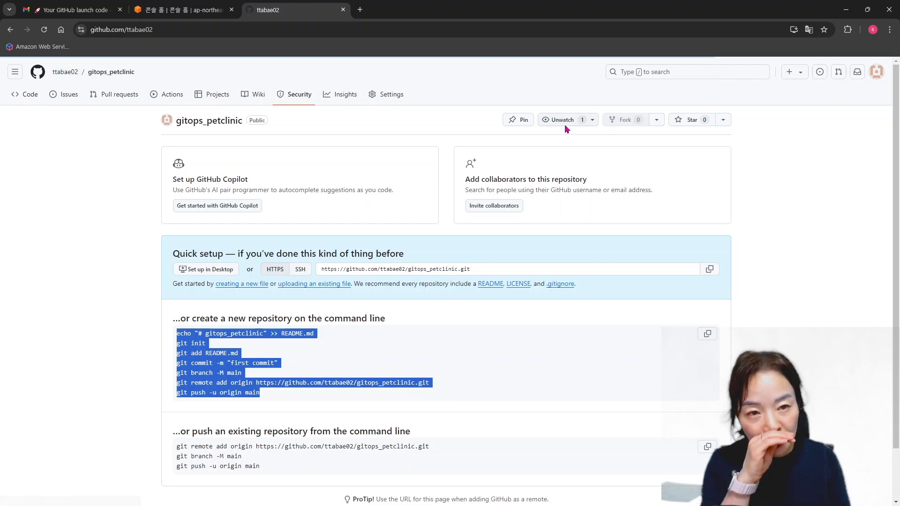
pyautogui.click(876, 72)
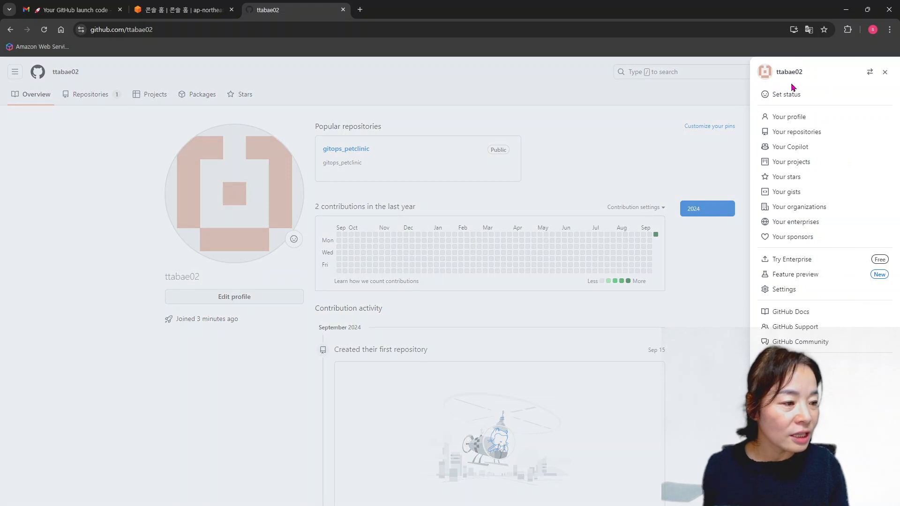
pyautogui.click(787, 291)
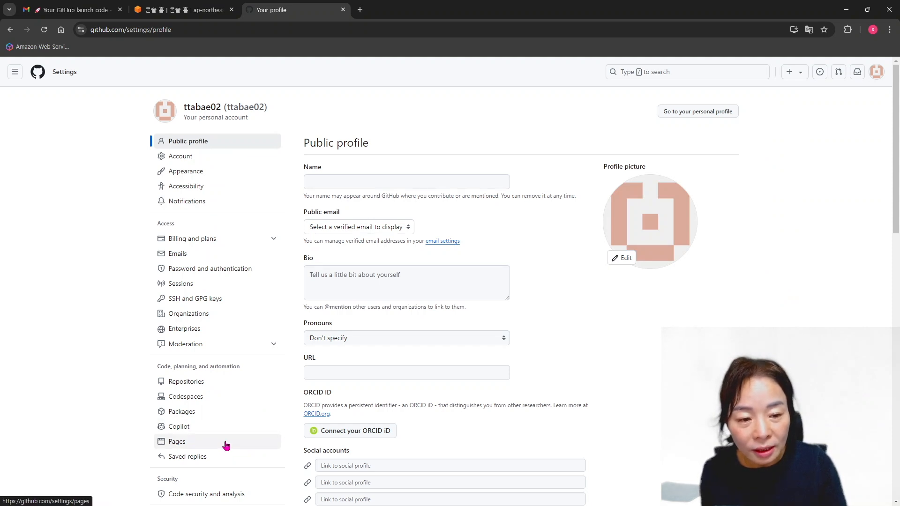
pyautogui.scroll(-4, 226, 443)
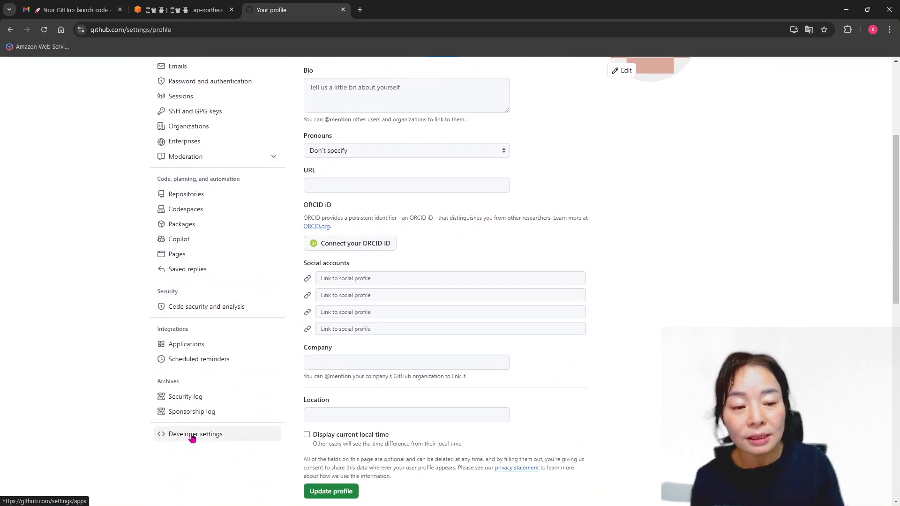
pyautogui.click(192, 436)
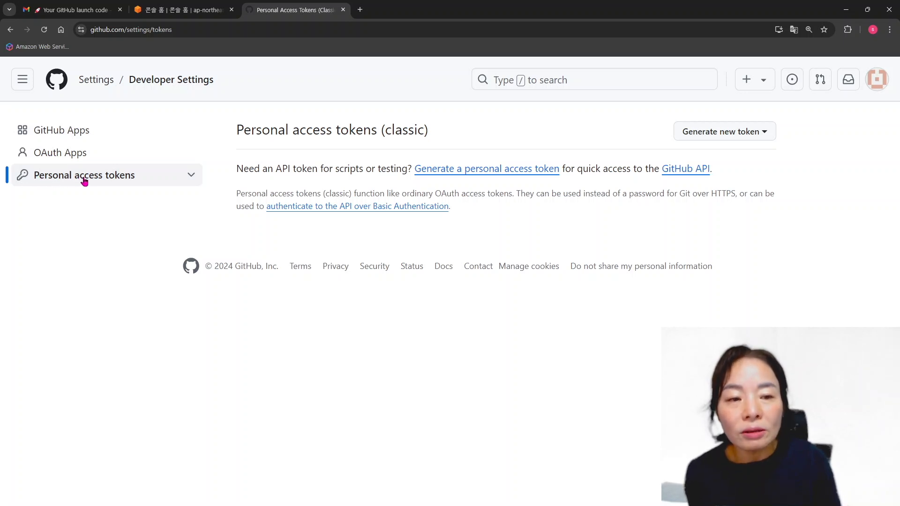
# Open the classic personal access tokens and start generating a new classic token.
pyautogui.click(191, 176)
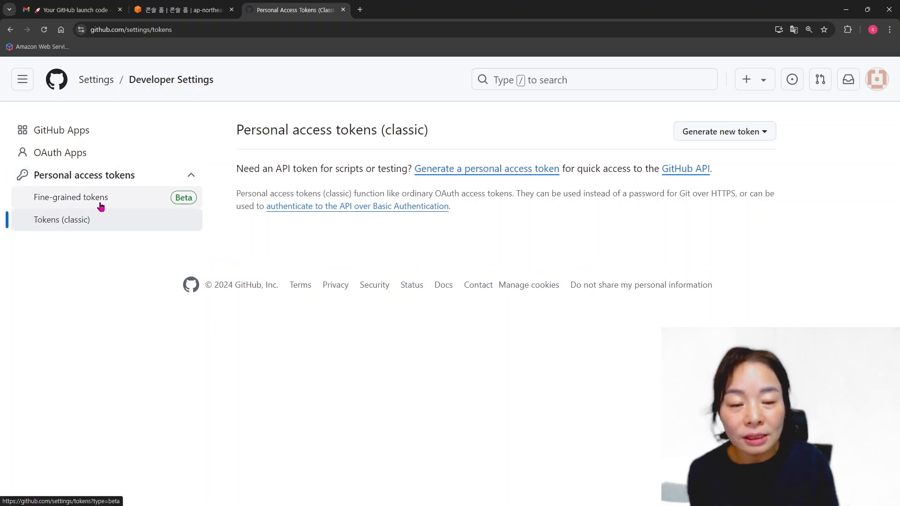
pyautogui.click(81, 223)
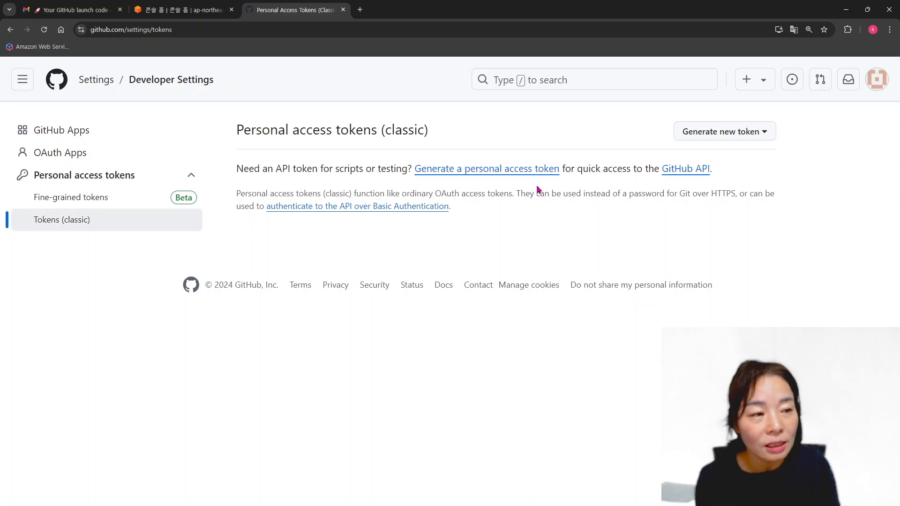
pyautogui.click(743, 136)
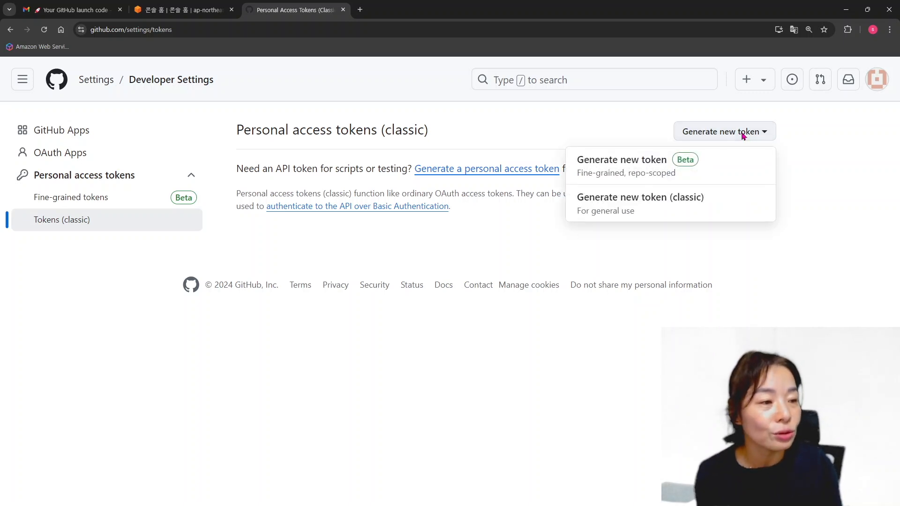
pyautogui.click(621, 202)
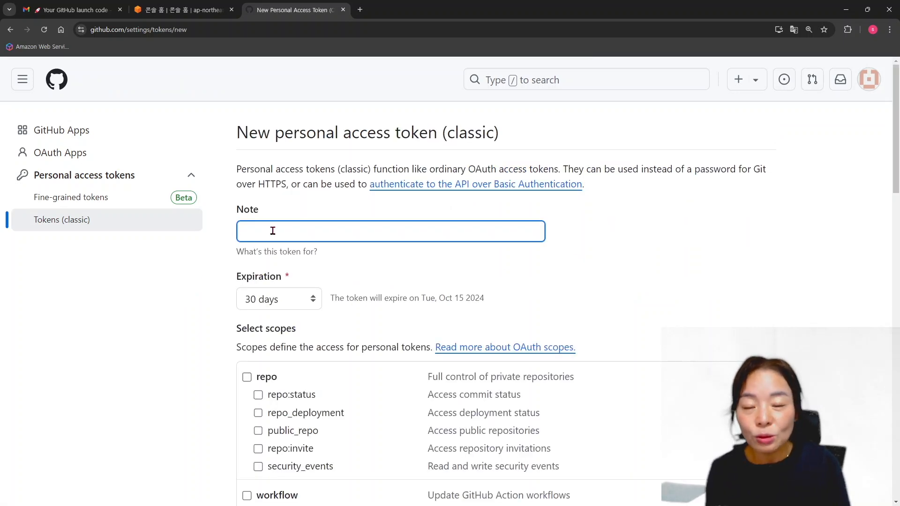
# Consult the new-token example in the Notion notes, and enter "gitops token" as the token's note in GitHub.
pyautogui.hotkey('alt', 'Tab')
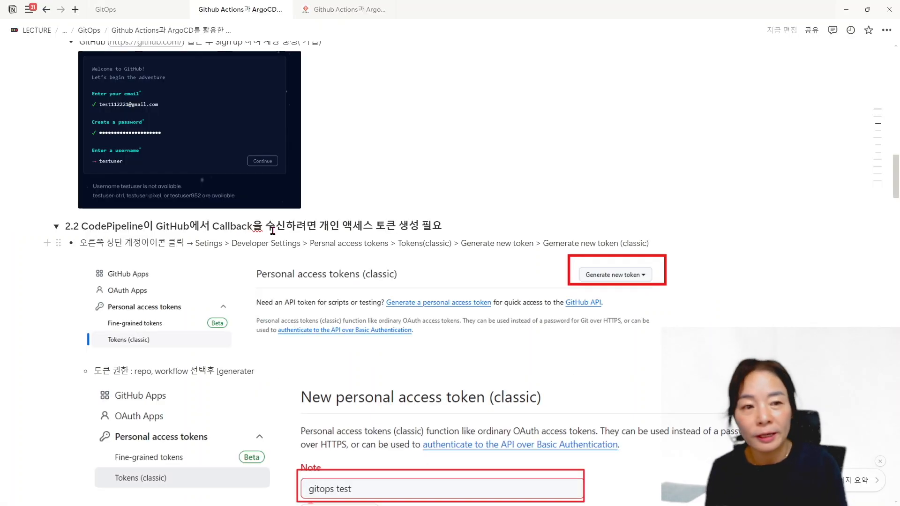
pyautogui.scroll(-3, 245, 324)
pyautogui.scroll(-2, 339, 274)
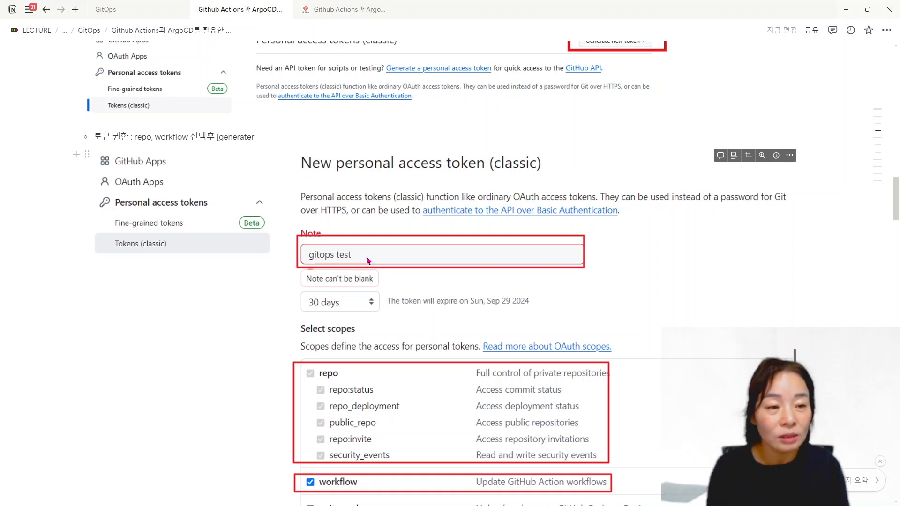
pyautogui.hotkey('alt', 'Tab')
pyautogui.write('gitops token')
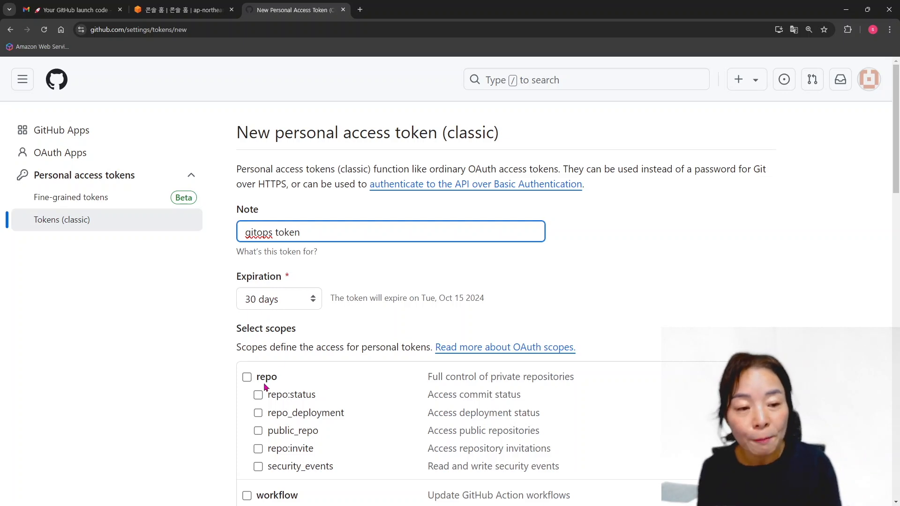
# Grant the token the repo and workflow scopes and generate it.
pyautogui.scroll(-2, 325, 341)
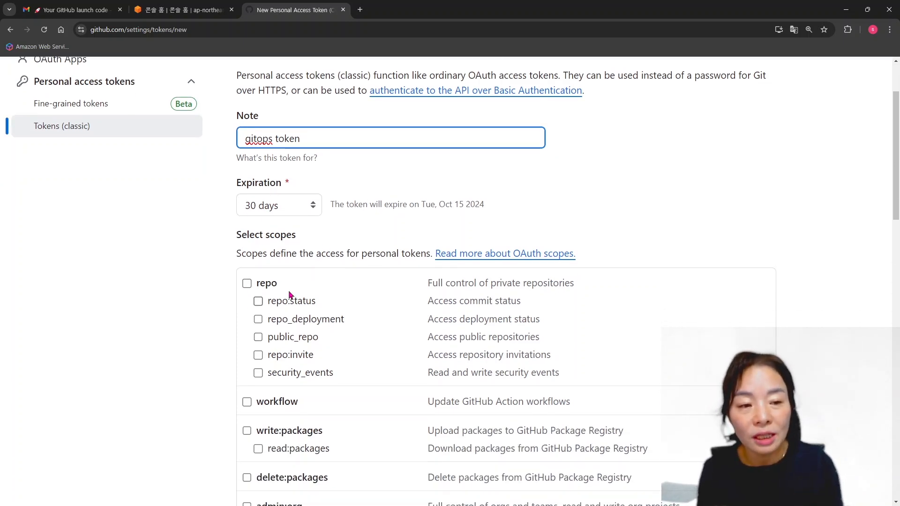
pyautogui.click(247, 284)
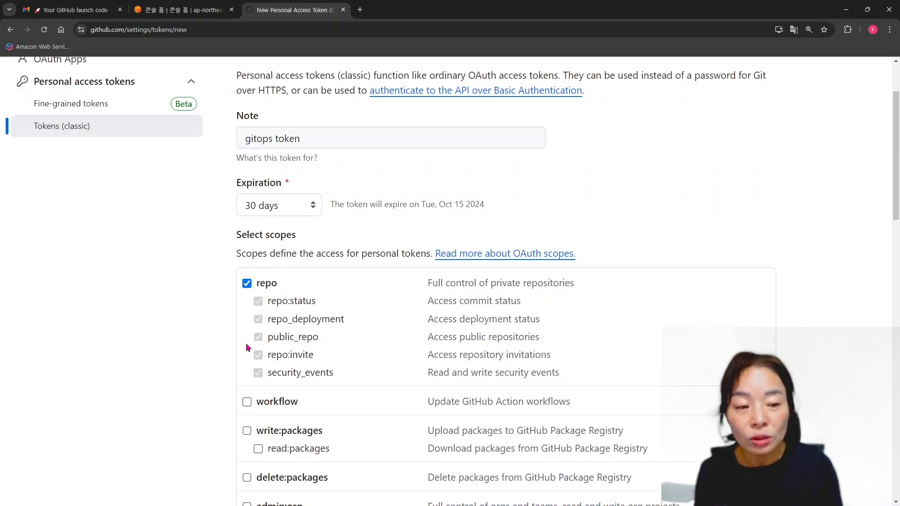
pyautogui.click(247, 403)
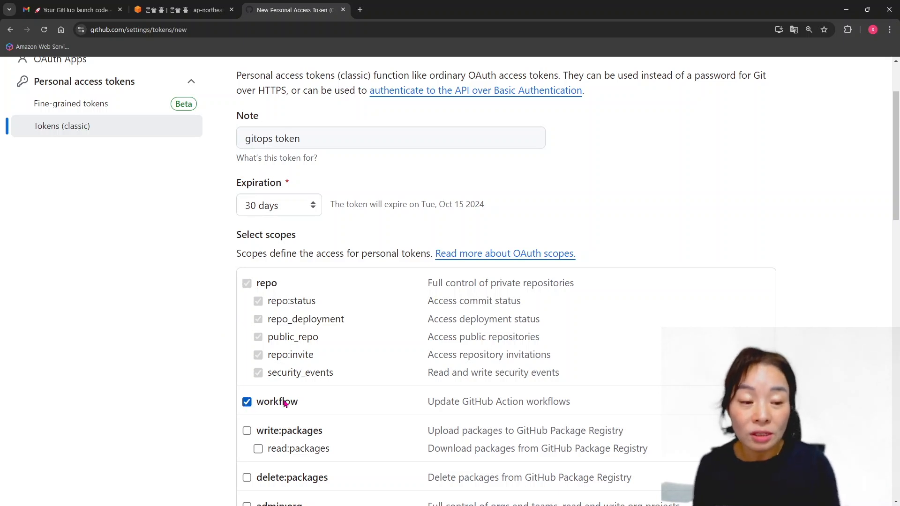
pyautogui.scroll(-20, 346, 346)
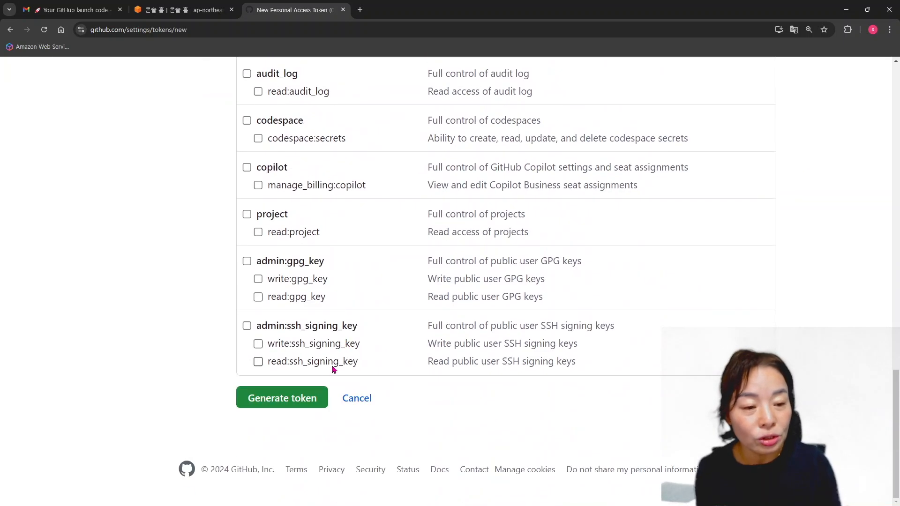
pyautogui.click(282, 399)
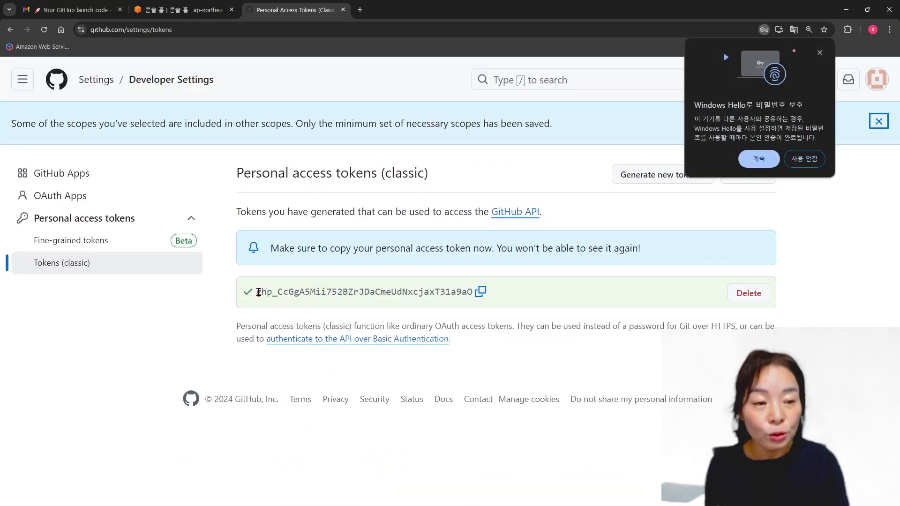
# Copy the generated personal access token and dismiss the Windows Hello password protection prompt.
pyautogui.click(480, 295)
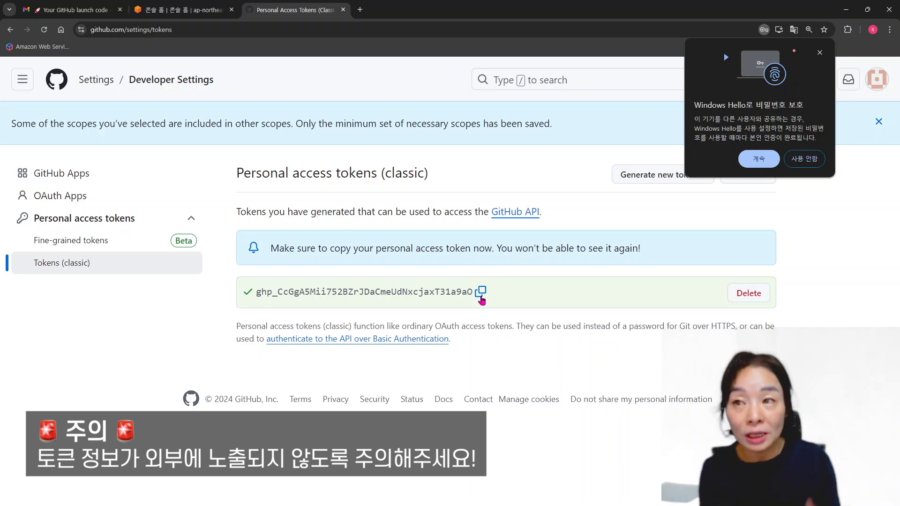
pyautogui.click(481, 294)
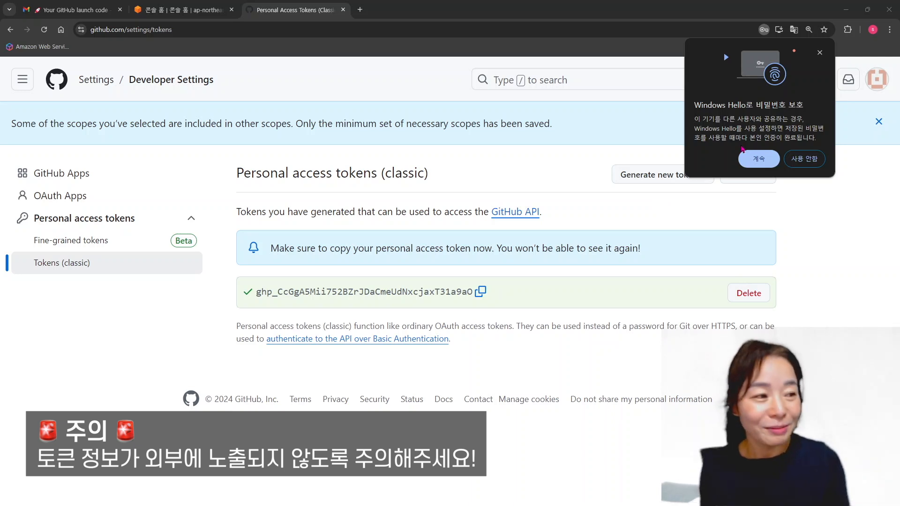
pyautogui.click(819, 52)
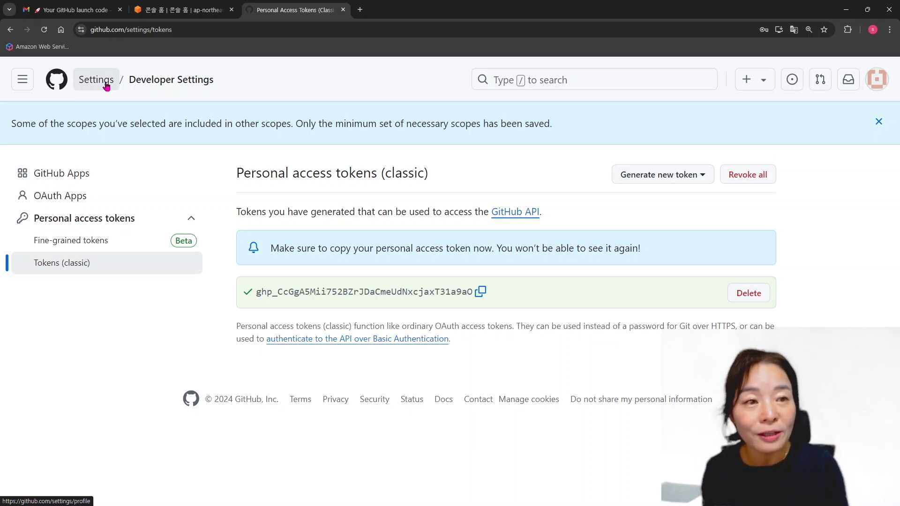
# Open the gitops_petclinic repository from the account's repository list and view its command-line setup instructions.
pyautogui.click(107, 86)
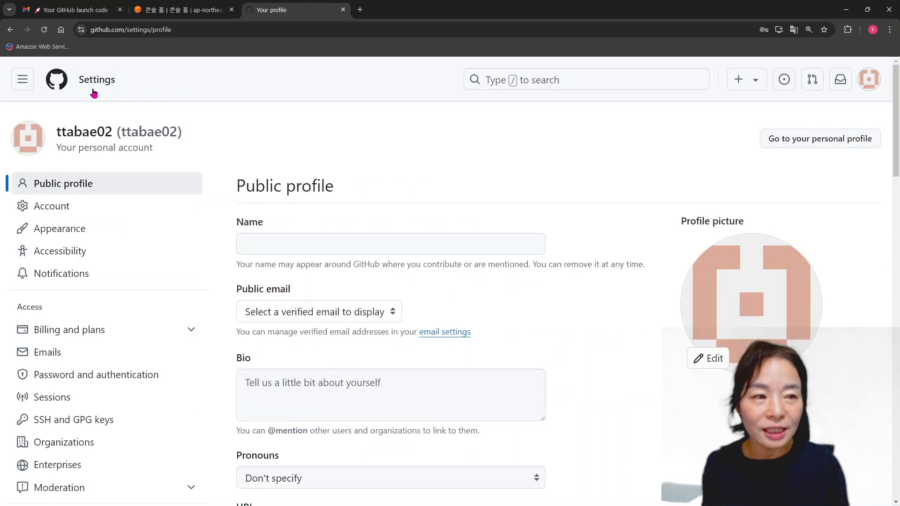
pyautogui.click(871, 83)
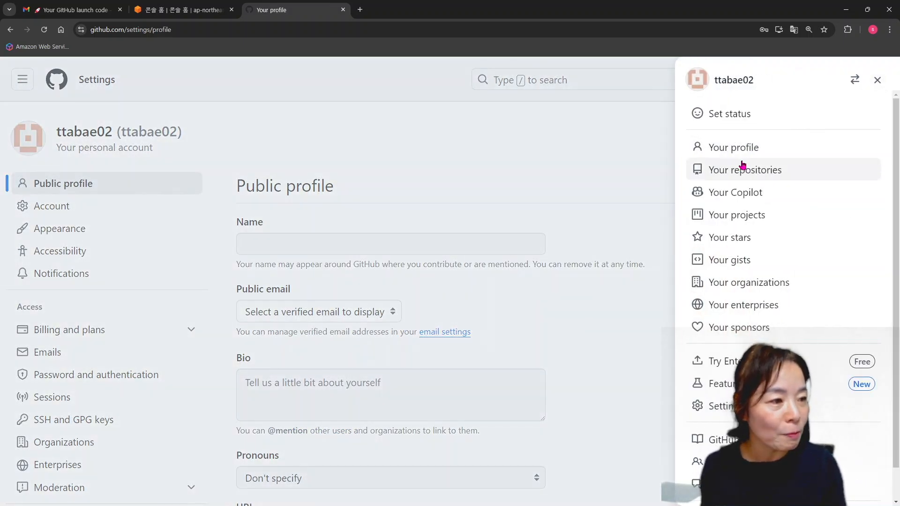
pyautogui.click(730, 173)
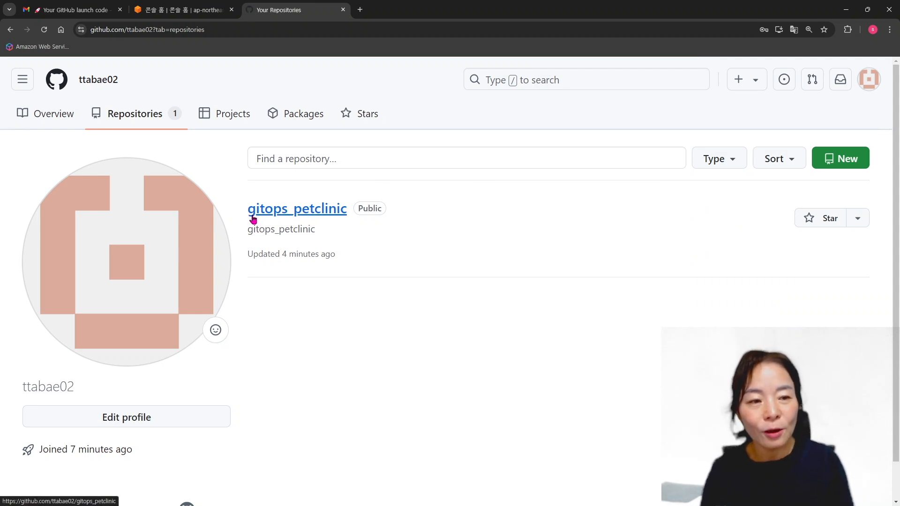
pyautogui.click(322, 214)
pyautogui.scroll(-1, 409, 328)
pyautogui.scroll(-5, 375, 324)
pyautogui.scroll(1, 131, 291)
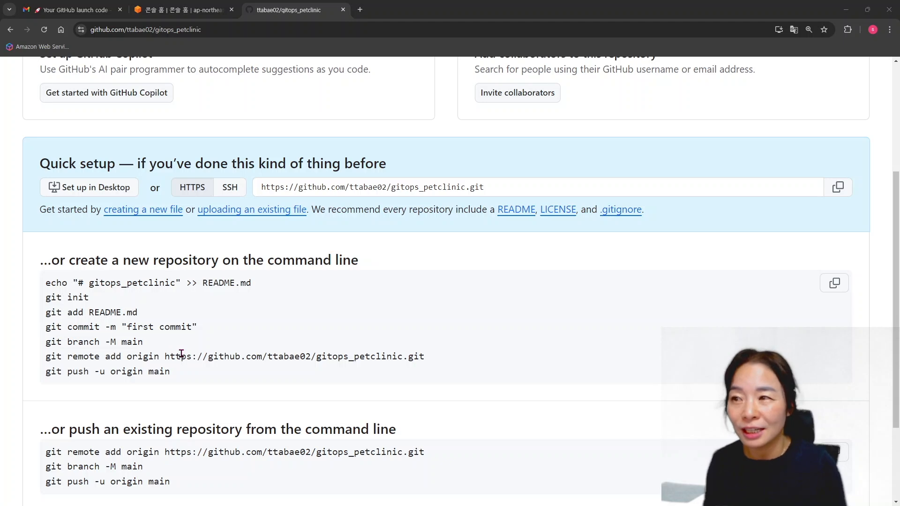
# Switch to the Notion notes and collapse section 2.2 on access tokens and section 3.1 on repository creation.
pyautogui.hotkey('alt', 'Tab')
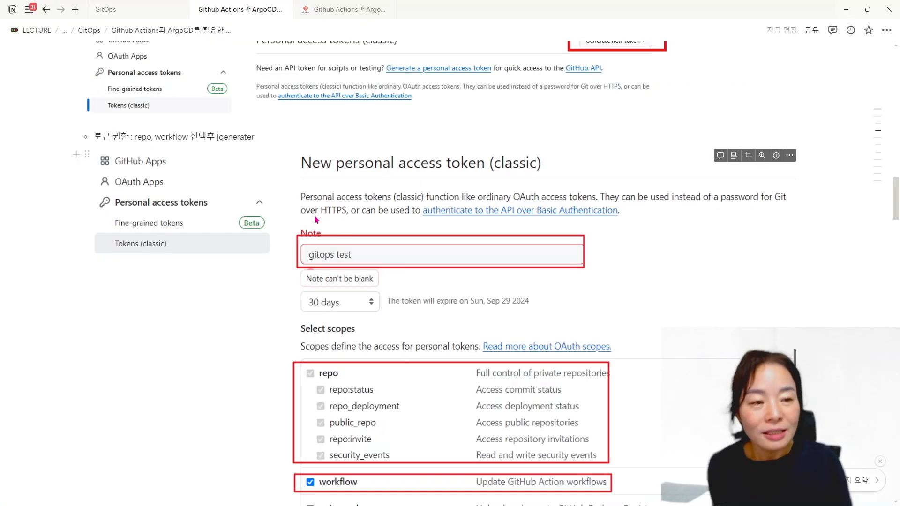
pyautogui.scroll(3, 134, 159)
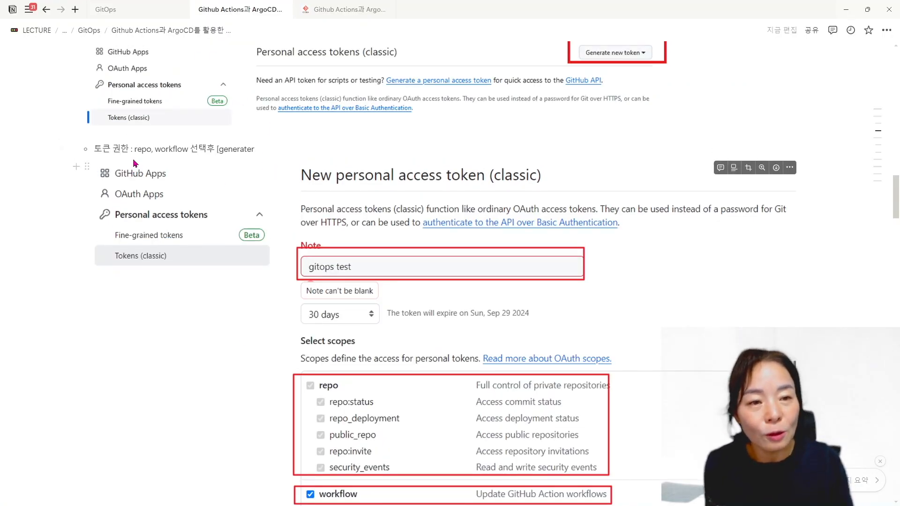
pyautogui.click(56, 132)
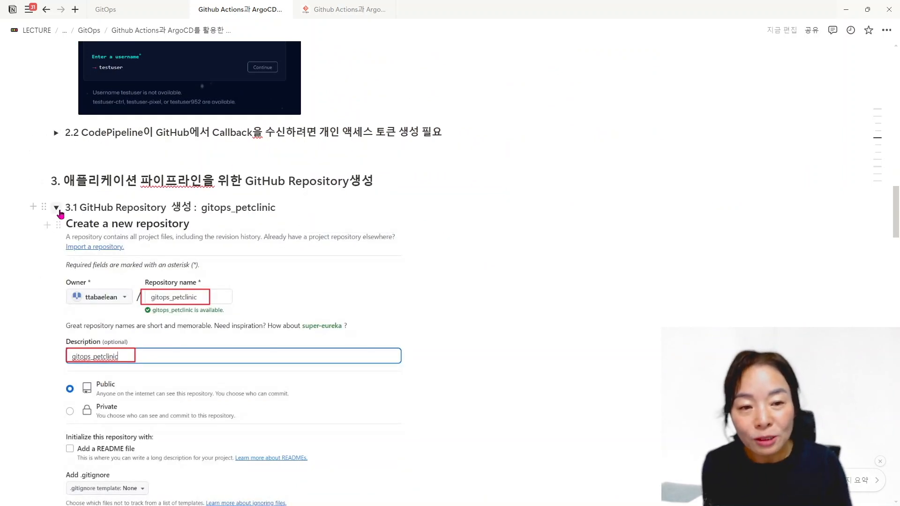
pyautogui.click(56, 208)
# Examine section 3.2 on granting GitHub Actions permissions, from the settings path to the workflow permissions option.
pyautogui.scroll(-1, 184, 197)
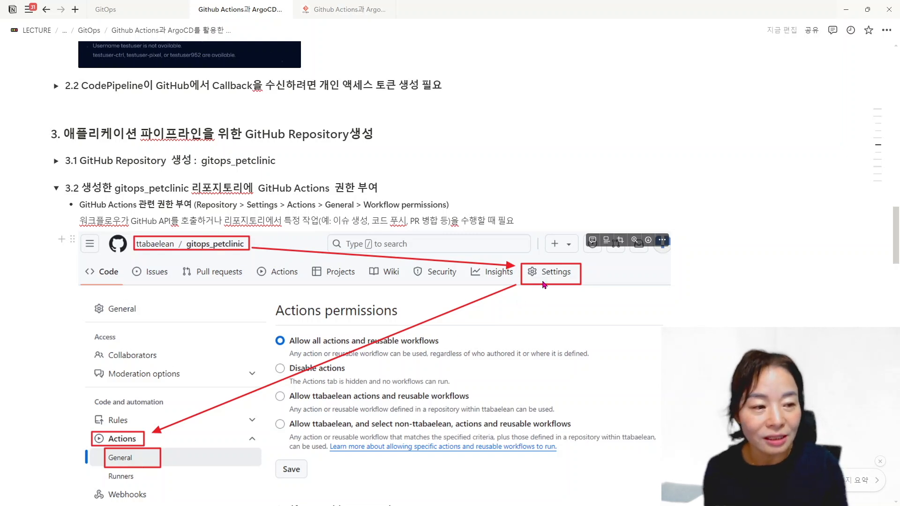
pyautogui.scroll(-1, 143, 432)
pyautogui.scroll(-4, 143, 432)
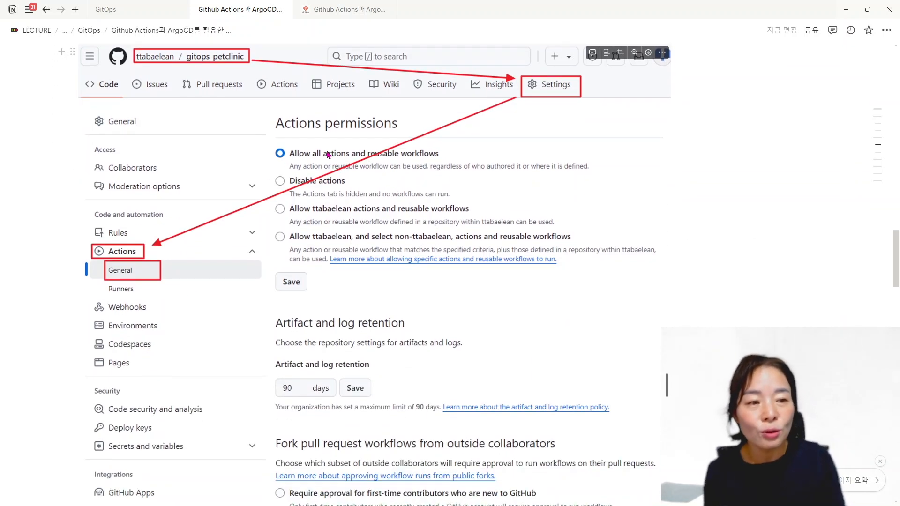
pyautogui.scroll(-3, 407, 253)
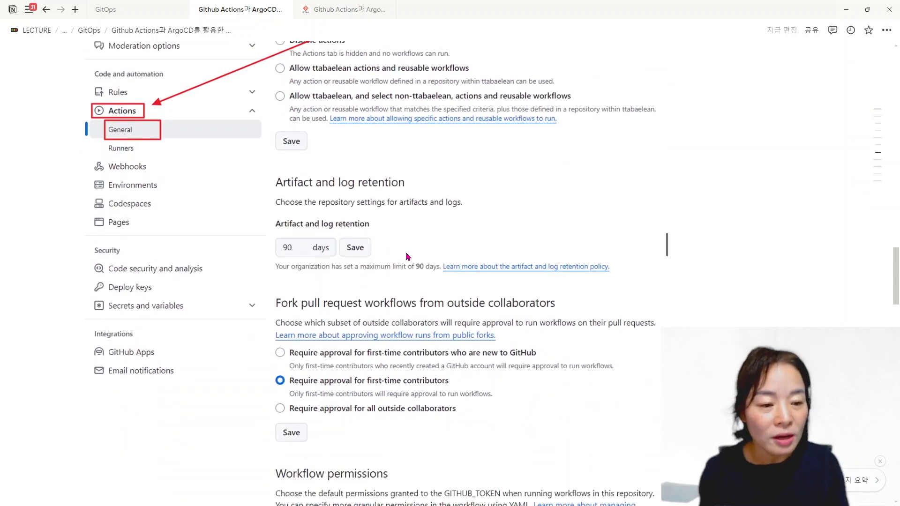
pyautogui.scroll(-2, 407, 257)
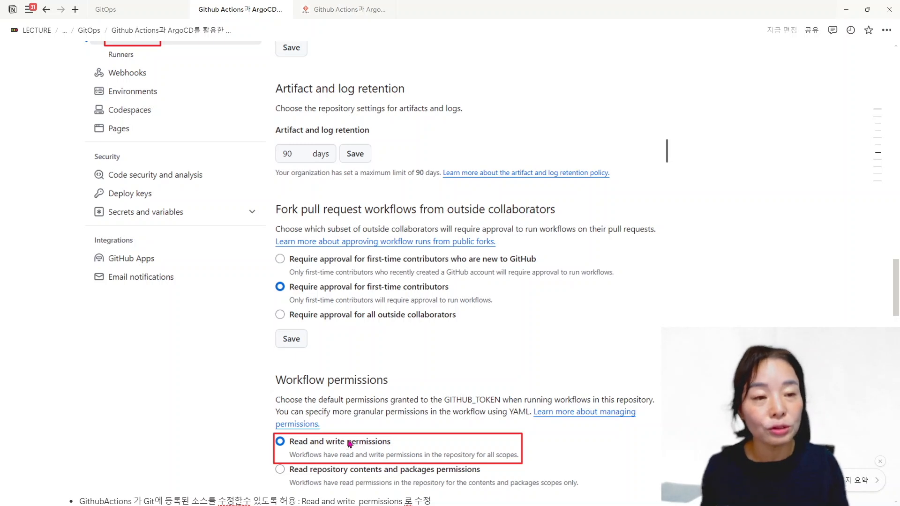
pyautogui.scroll(6, 349, 442)
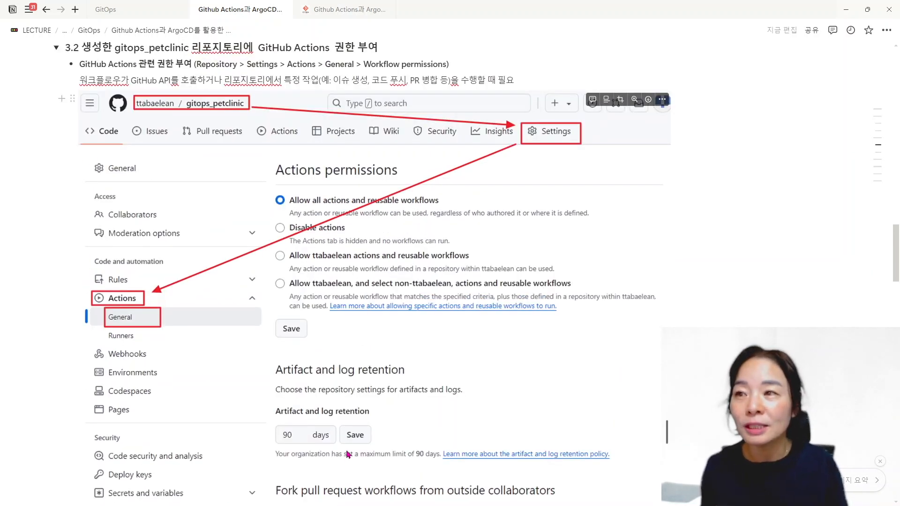
# Switch to GitHub and open the general Actions settings of the gitops_petclinic repository.
pyautogui.hotkey('alt', 'Tab')
pyautogui.scroll(4, 207, 139)
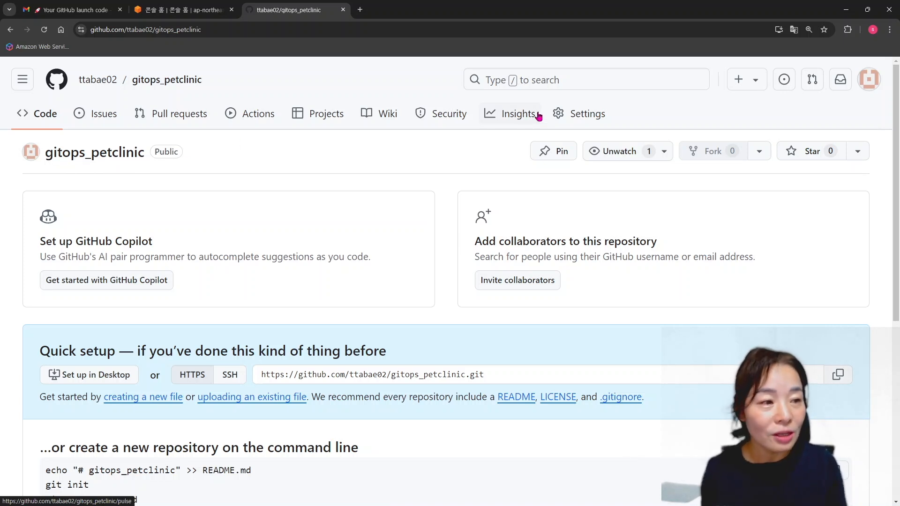
pyautogui.click(589, 120)
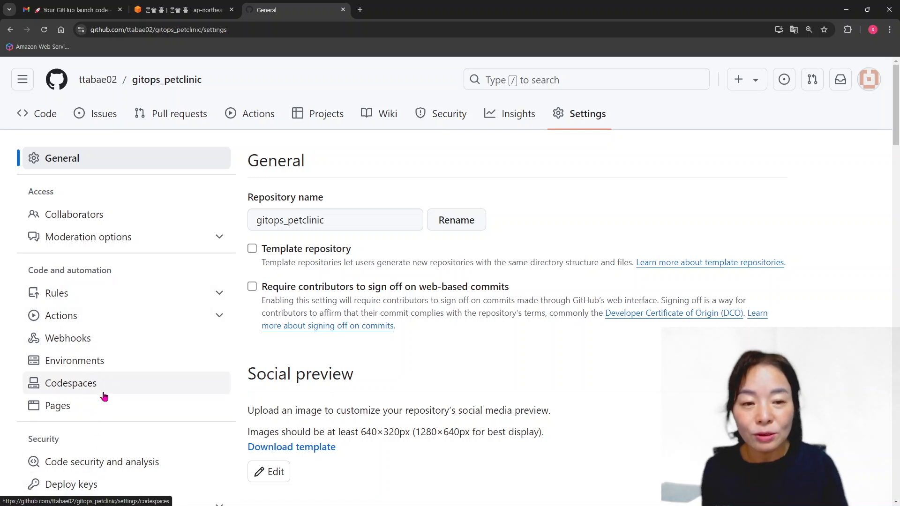
pyautogui.scroll(-3, 104, 396)
pyautogui.scroll(-1, 104, 397)
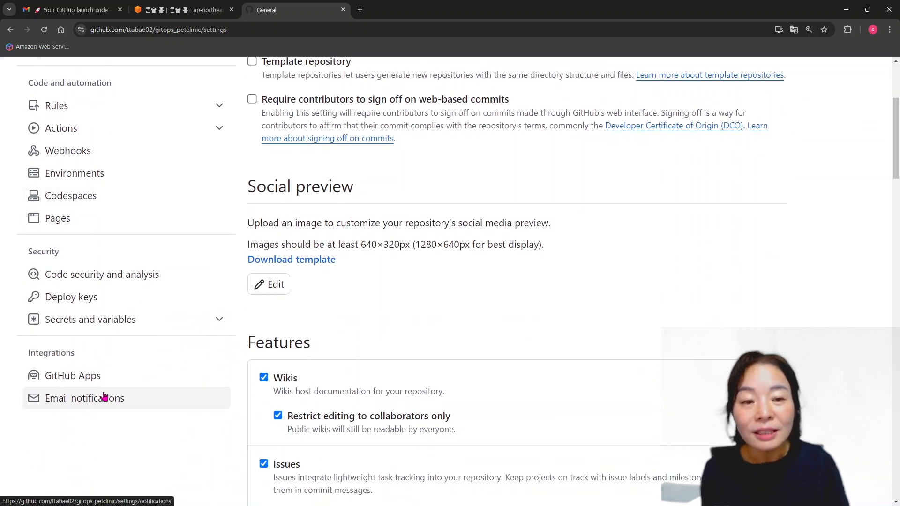
pyautogui.scroll(2, 104, 397)
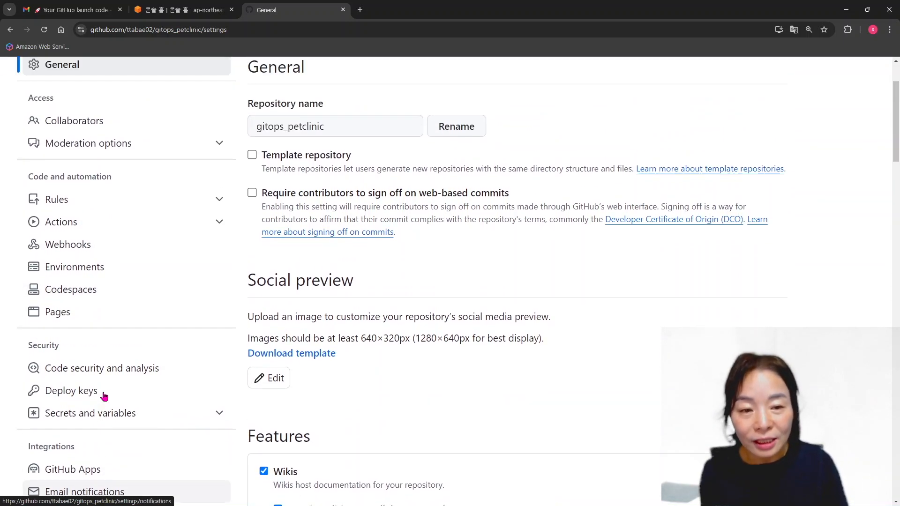
pyautogui.click(58, 227)
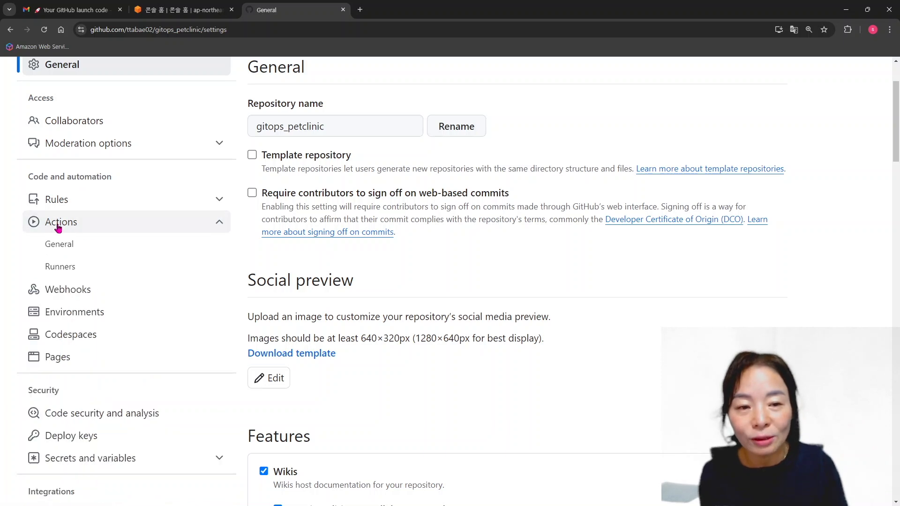
pyautogui.click(62, 250)
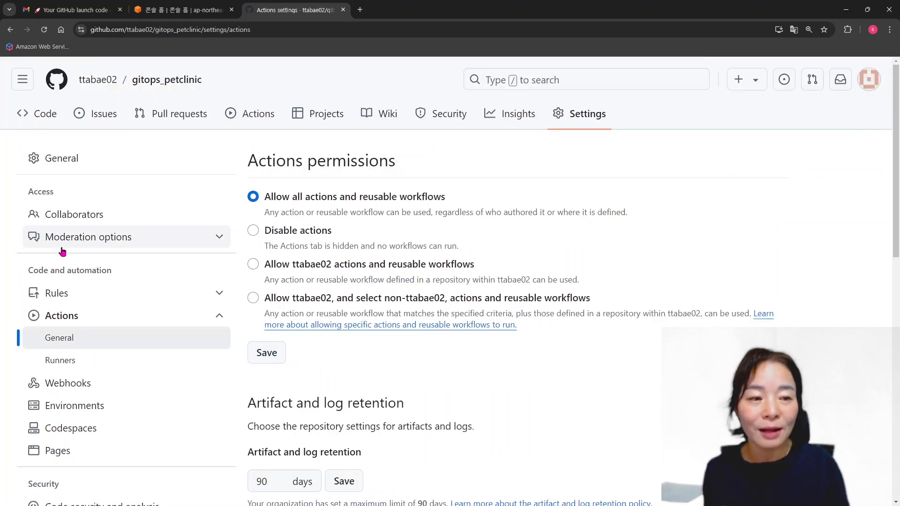
# Set the repository's workflow permissions to Read and write permissions, save them, and open the repository's Actions page.
pyautogui.scroll(-7, 396, 201)
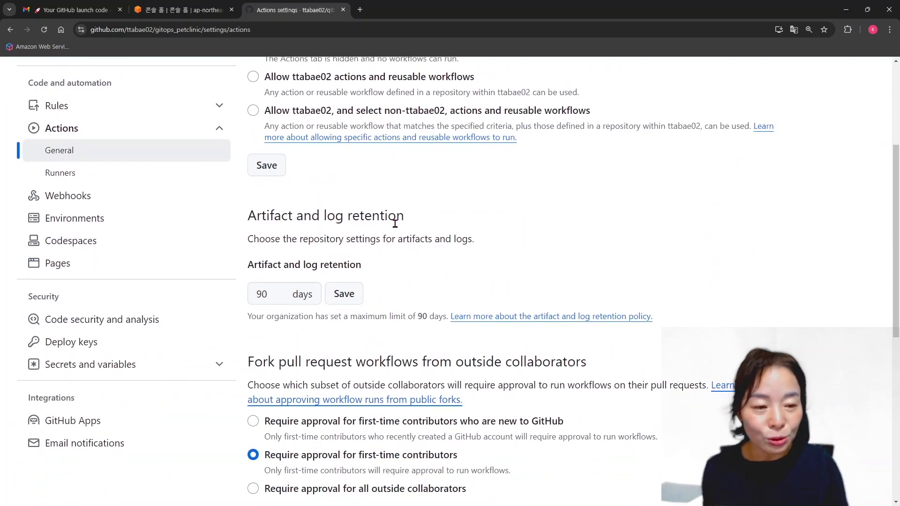
pyautogui.scroll(-5, 395, 232)
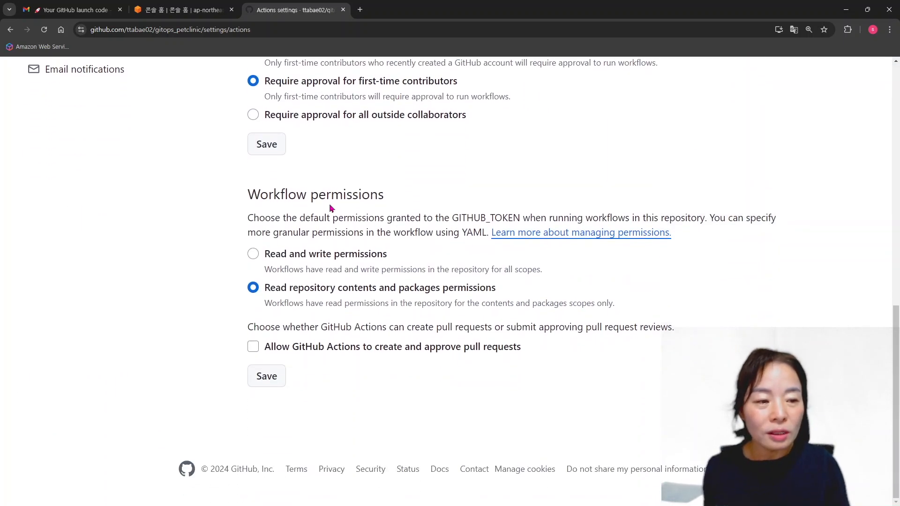
pyautogui.scroll(1, 320, 342)
pyautogui.click(287, 302)
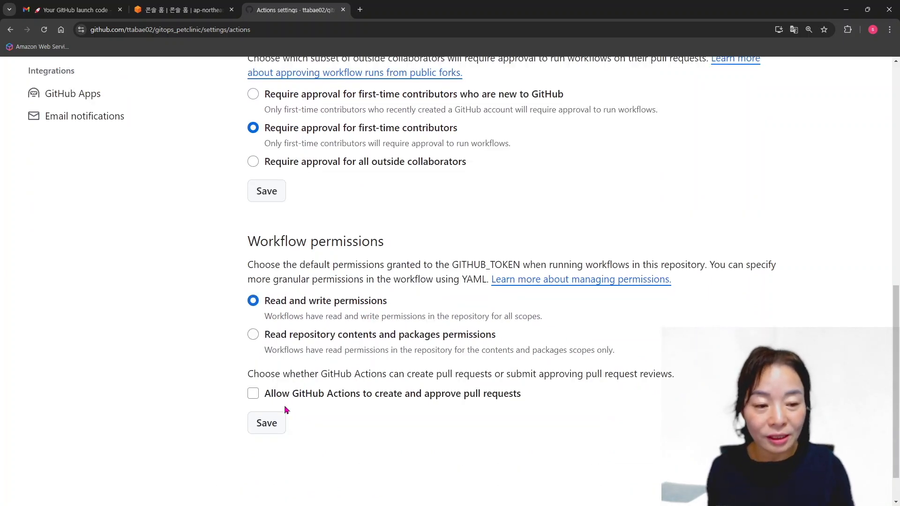
pyautogui.click(268, 430)
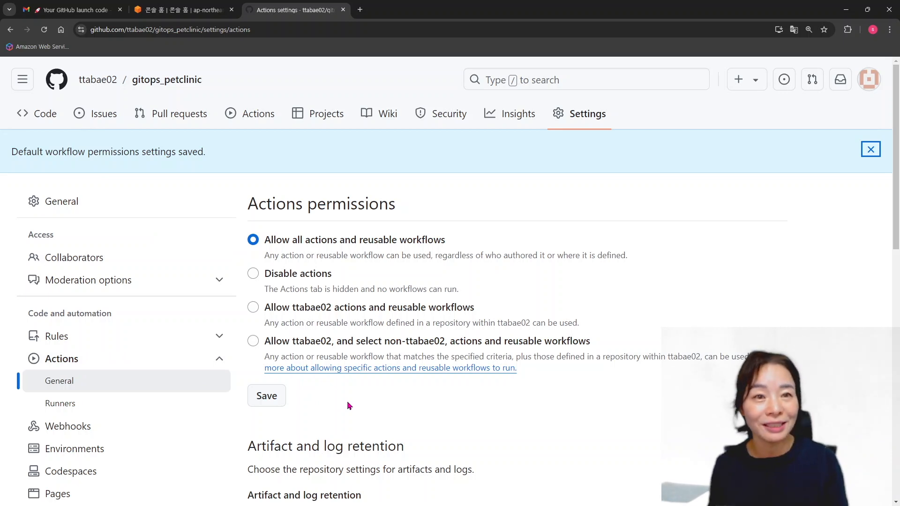
pyautogui.click(255, 114)
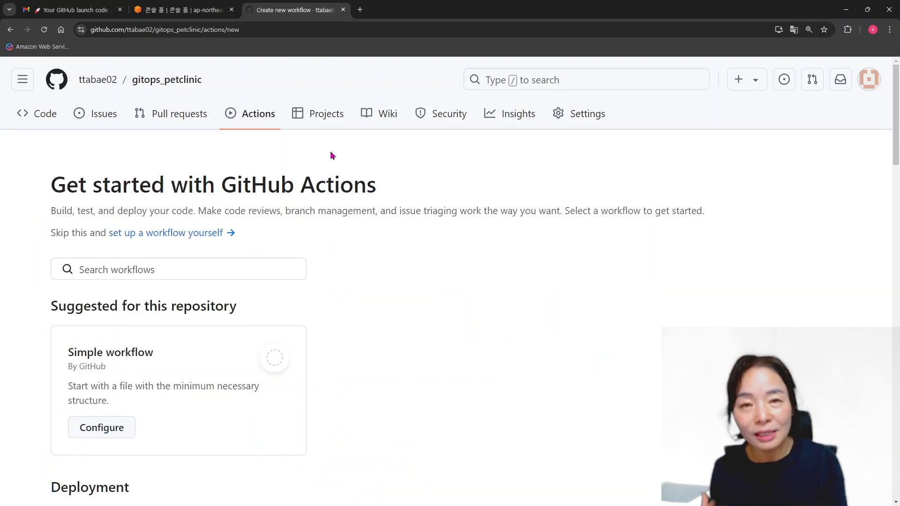
# Switch to the Notion notes, review section 3.2's explanation of Read and write permissions, and collapse that section.
pyautogui.hotkey('alt', 'Tab')
pyautogui.scroll(-1, 252, 211)
pyautogui.scroll(2, 188, 202)
pyautogui.scroll(-3, 102, 193)
pyautogui.scroll(-6, 102, 193)
pyautogui.scroll(2, 229, 307)
pyautogui.scroll(-2, 227, 393)
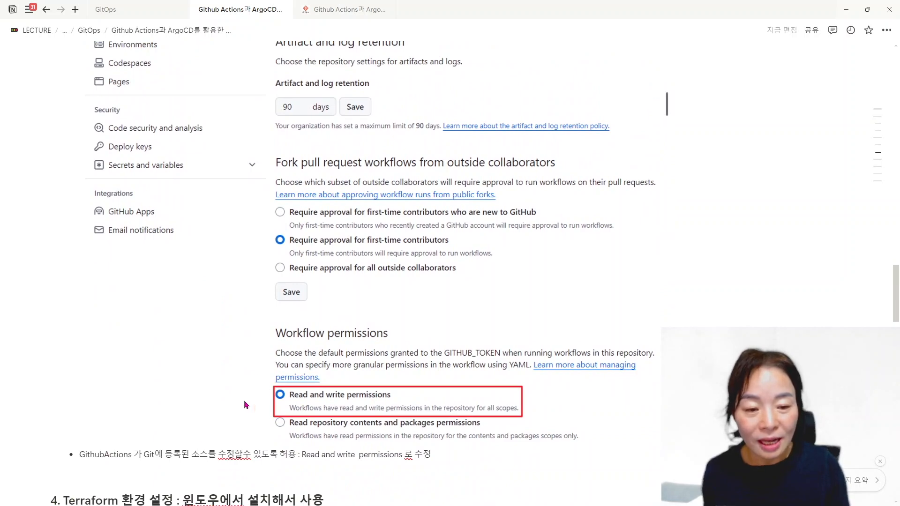
pyautogui.moveTo(150, 454); pyautogui.dragTo(214, 455)
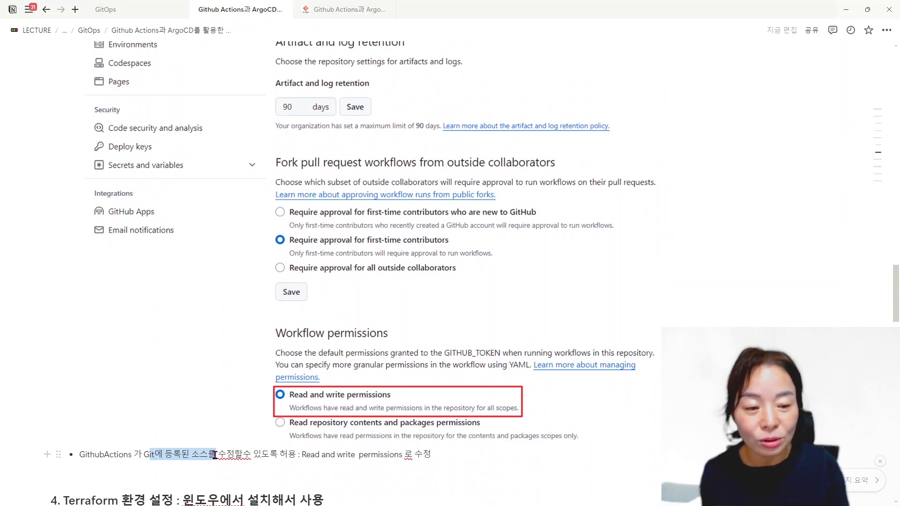
pyautogui.scroll(9, 75, 145)
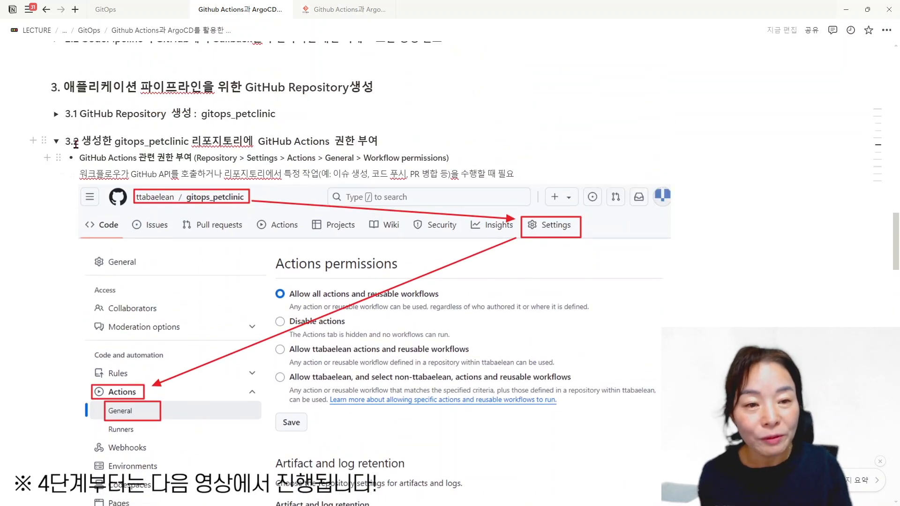
pyautogui.click(56, 141)
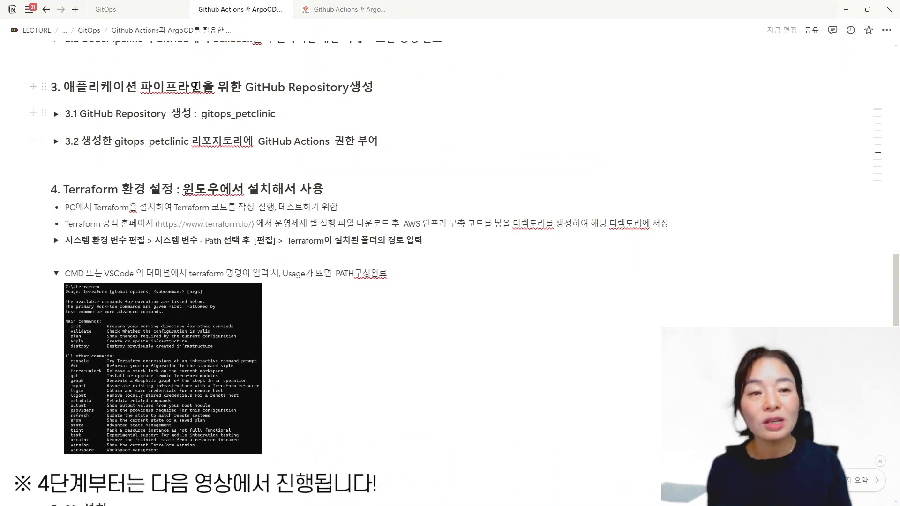